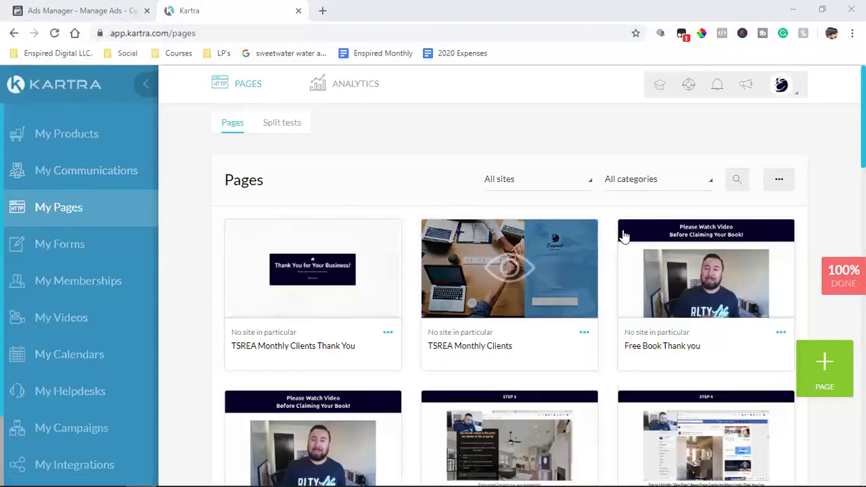
Step: Filter the Kartra pages list by the TSREA Clients category
click(668, 187)
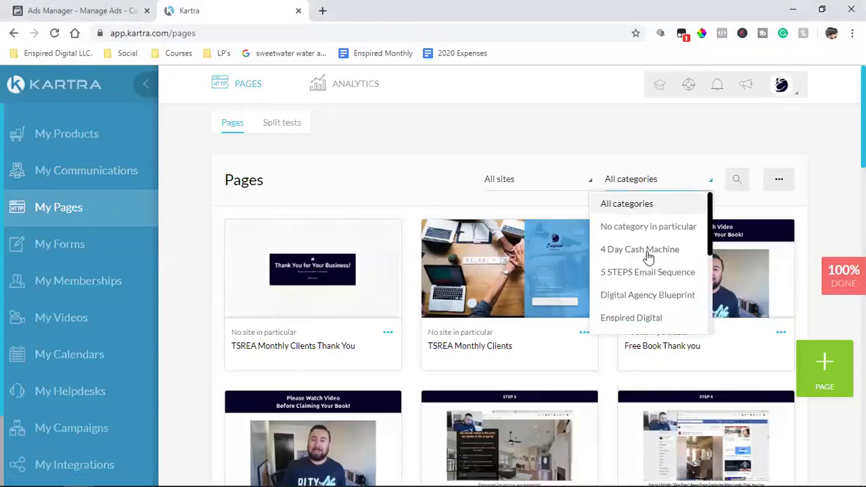
scroll(649, 251, down, 3)
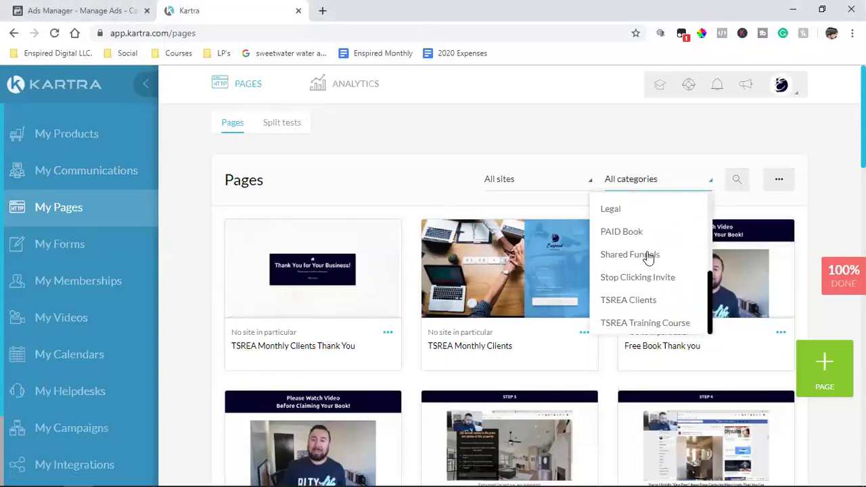
click(628, 300)
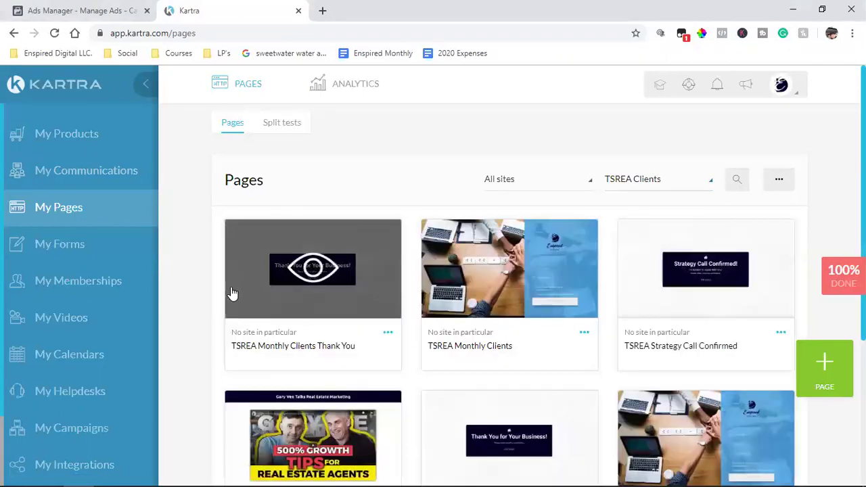
scroll(212, 294, down, 2)
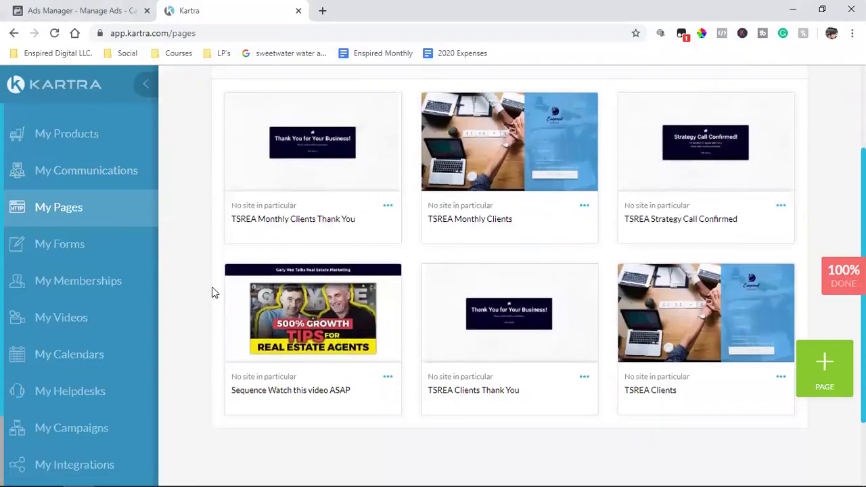
Step: Examine the TSREA Monthly Clients page and its TSREA Monthly Clients Thank You page in the filtered list
triple_click(464, 217)
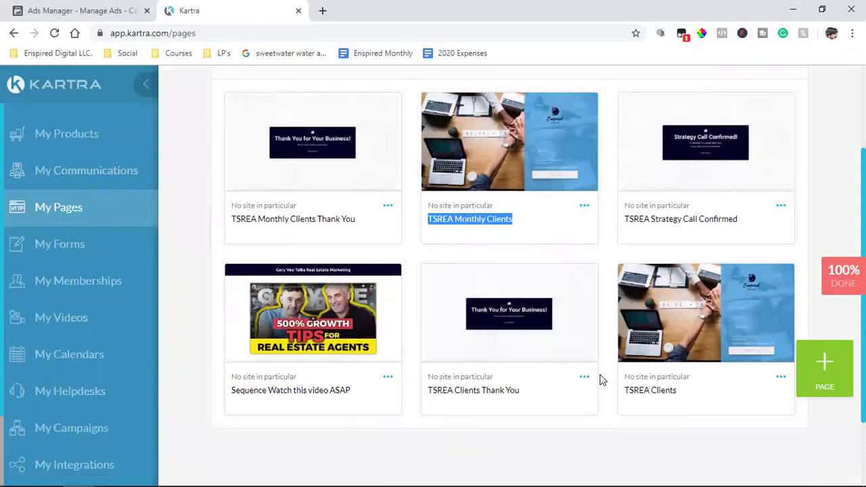
triple_click(448, 212)
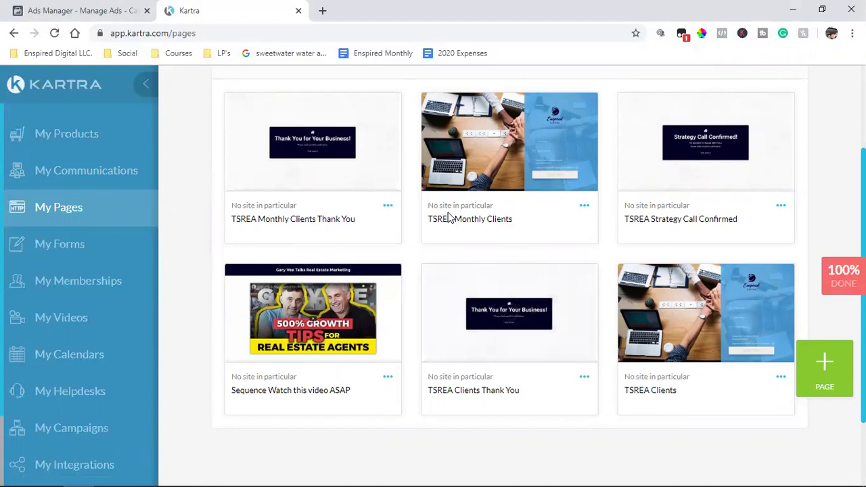
triple_click(276, 226)
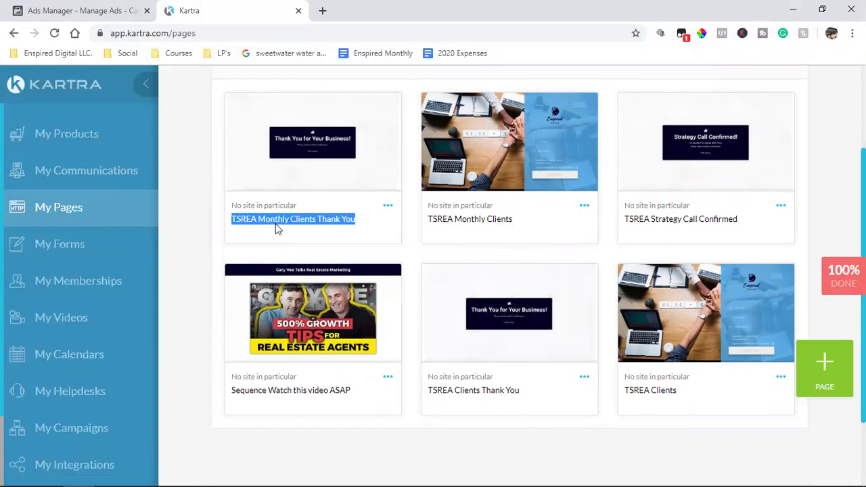
click(177, 231)
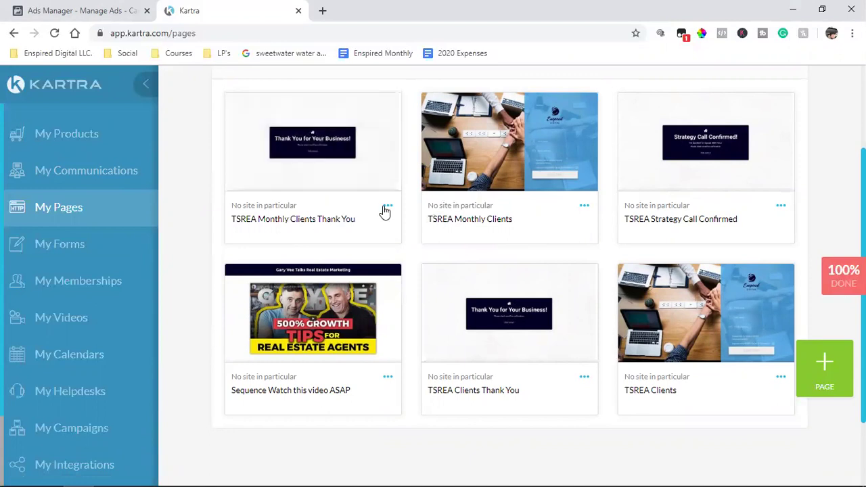
click(59, 9)
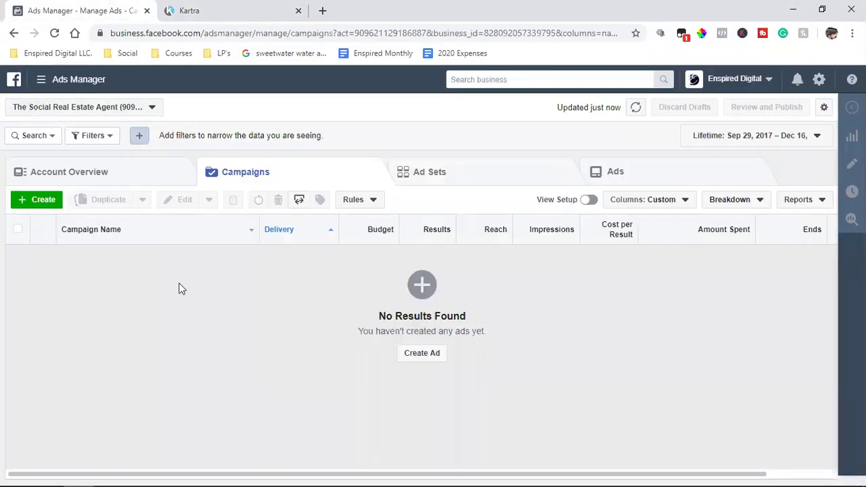
click(182, 11)
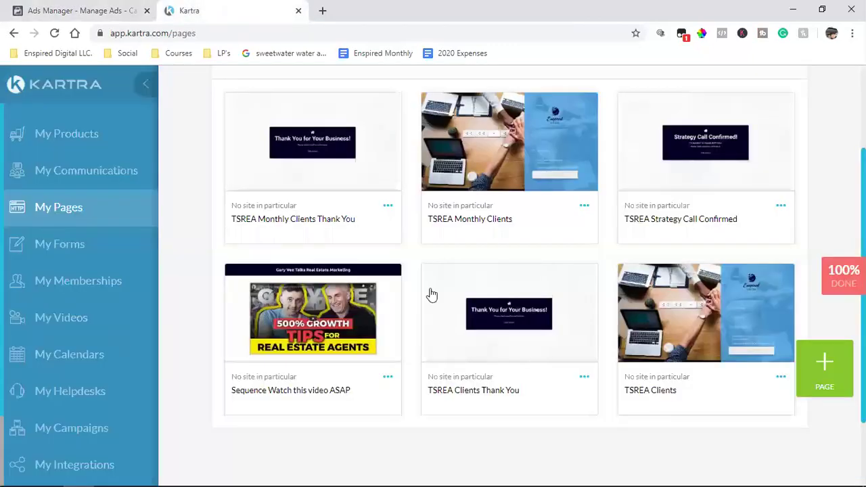
mouse_move(485, 153)
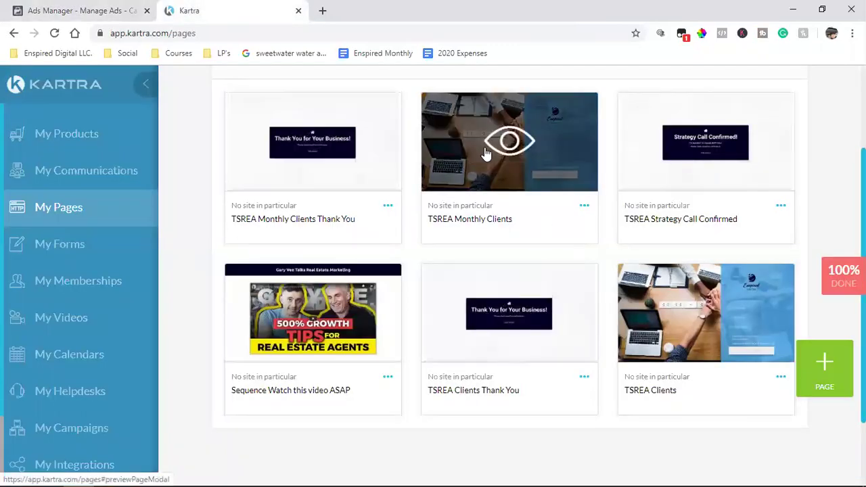
triple_click(482, 218)
mouse_move(550, 157)
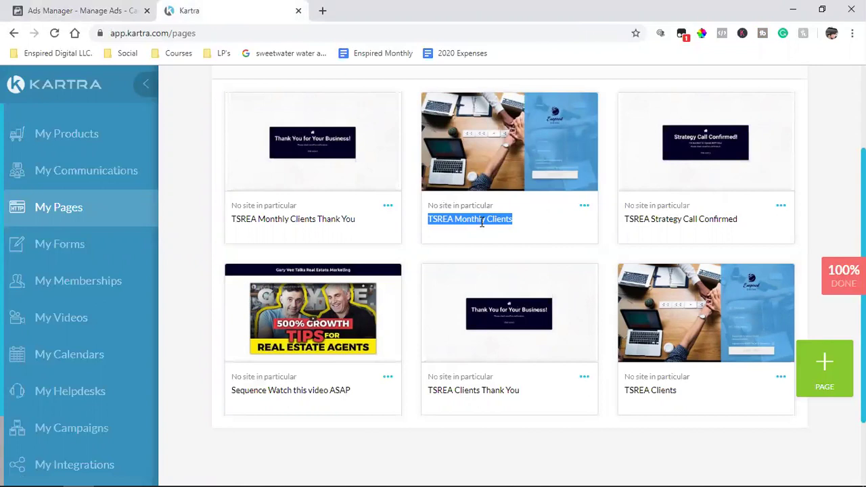
triple_click(289, 218)
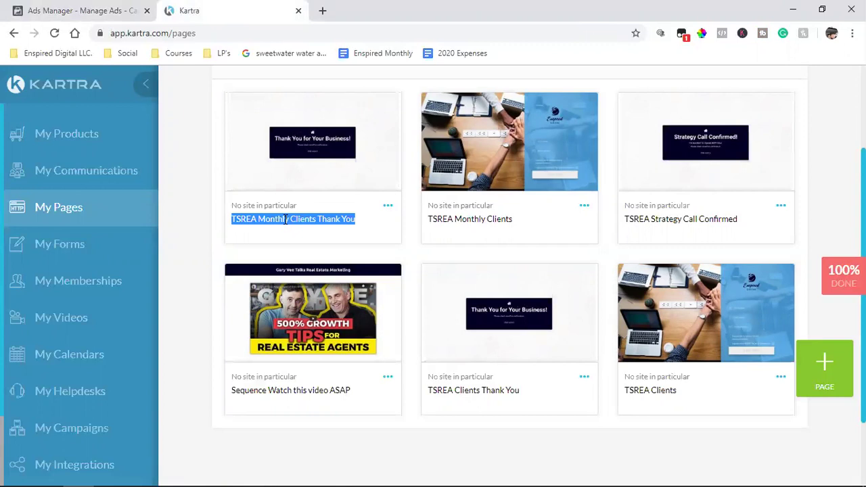
click(196, 228)
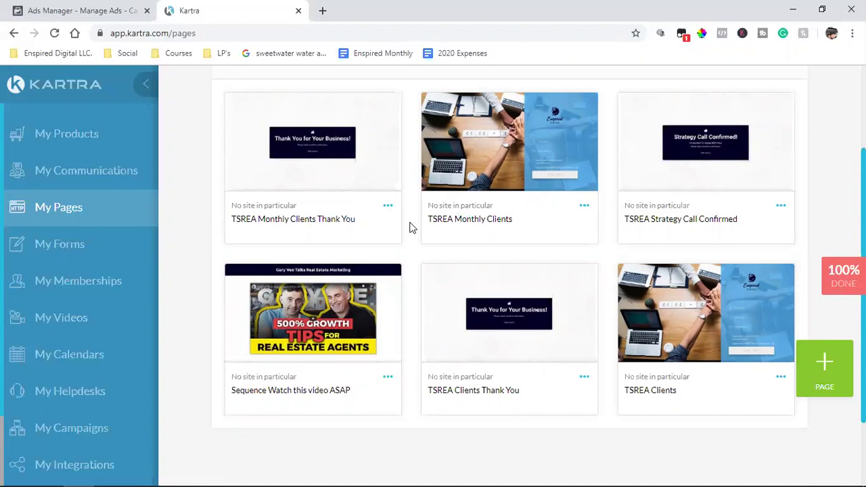
scroll(402, 242, up, 2)
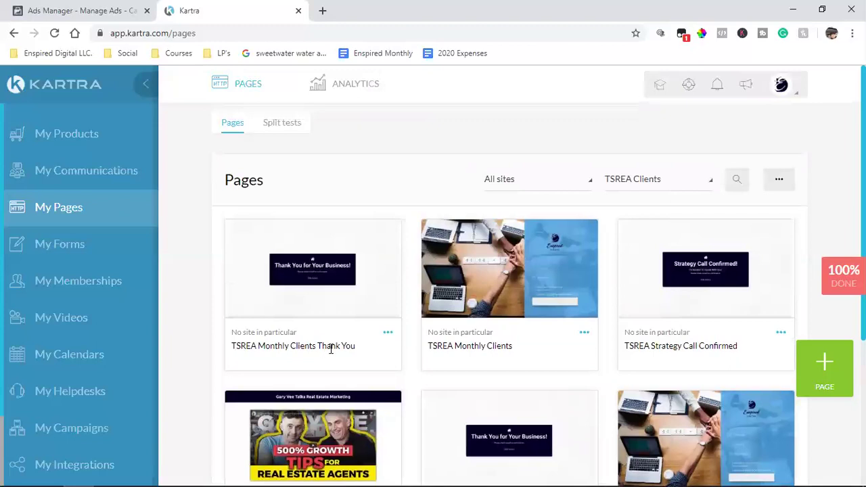
scroll(409, 347, down, 2)
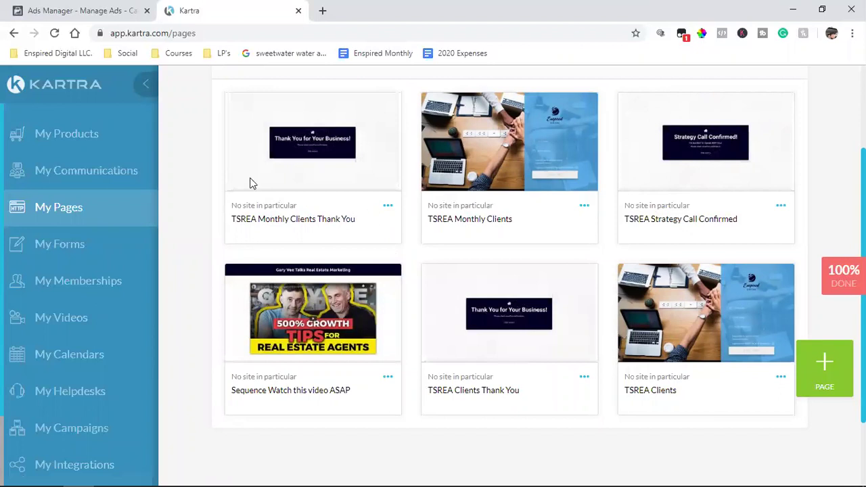
Step: Switch to Facebook Ads Manager and open the Audiences of The Social Real Estate Agent ad account
click(67, 9)
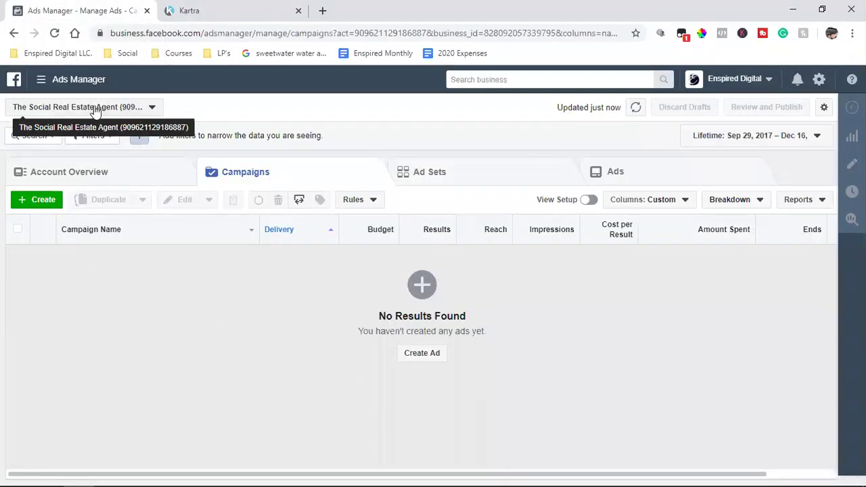
mouse_move(40, 84)
mouse_move(110, 406)
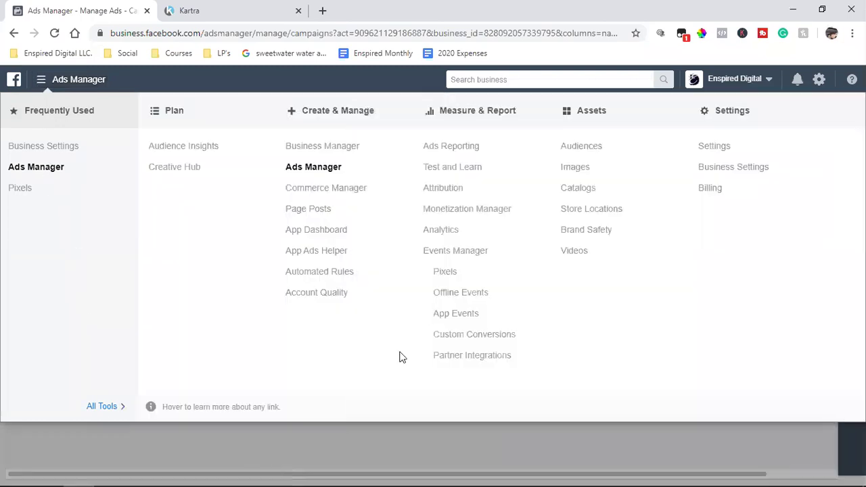
click(577, 149)
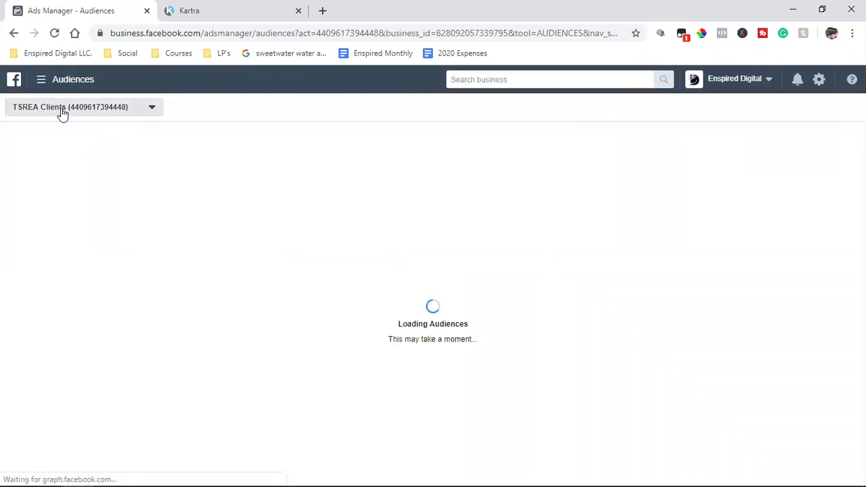
click(62, 112)
click(85, 421)
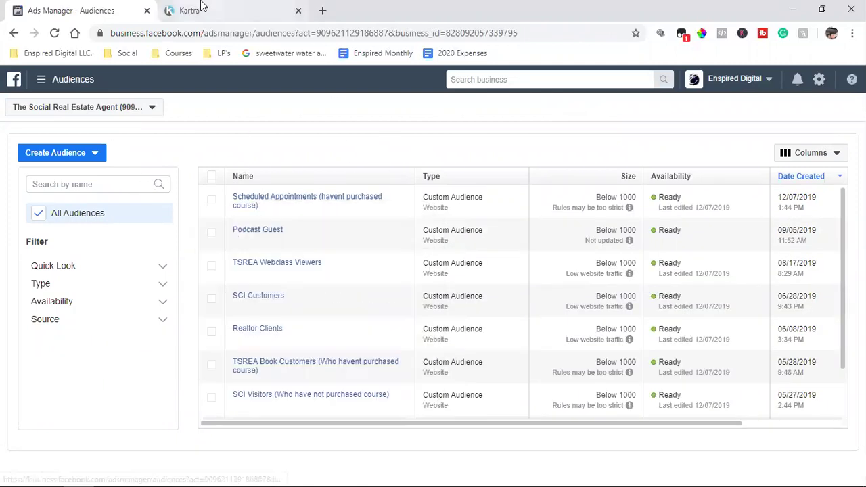
click(178, 11)
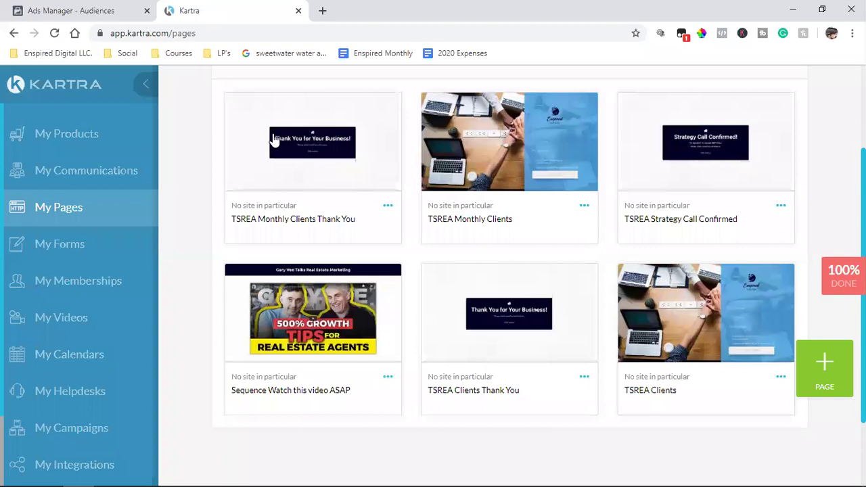
click(388, 206)
click(192, 252)
click(116, 8)
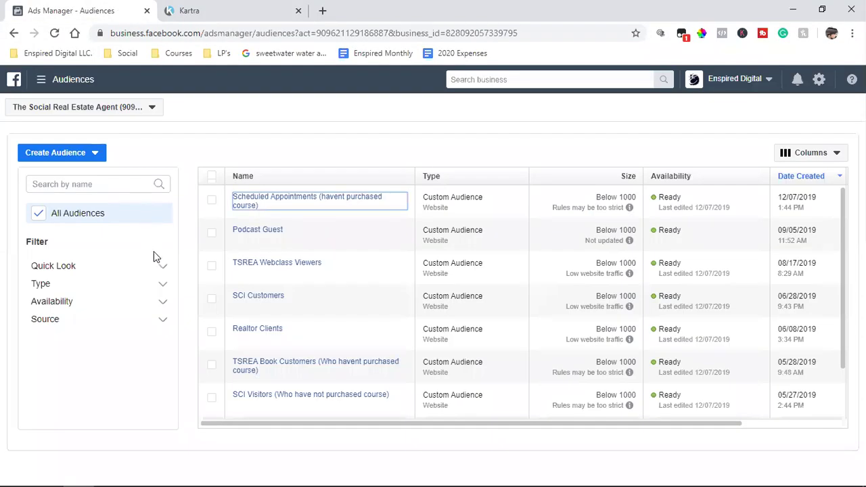
Step: Edit the Realtor Clients custom audience, renaming it TSREA Clients and removing the realtorclients URL from its rule
mouse_move(271, 206)
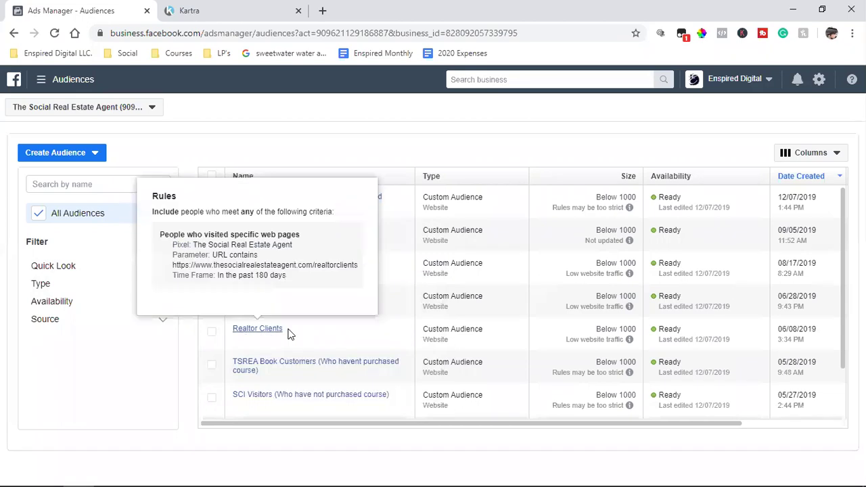
mouse_move(253, 336)
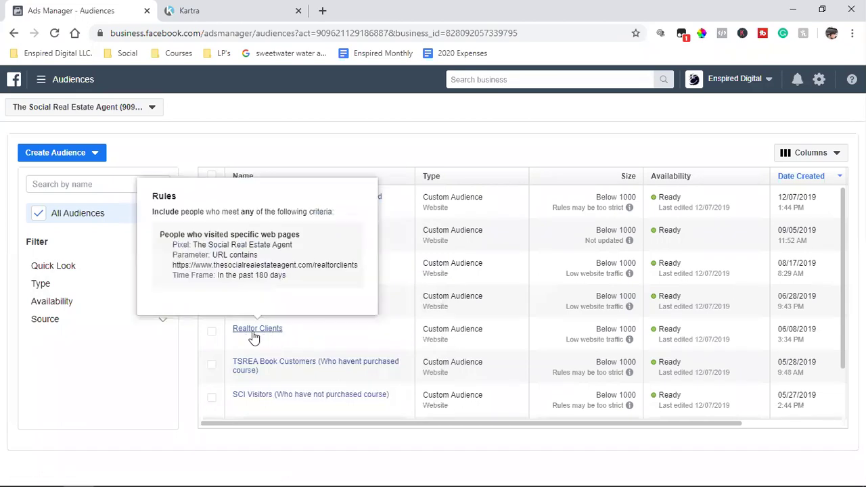
click(211, 335)
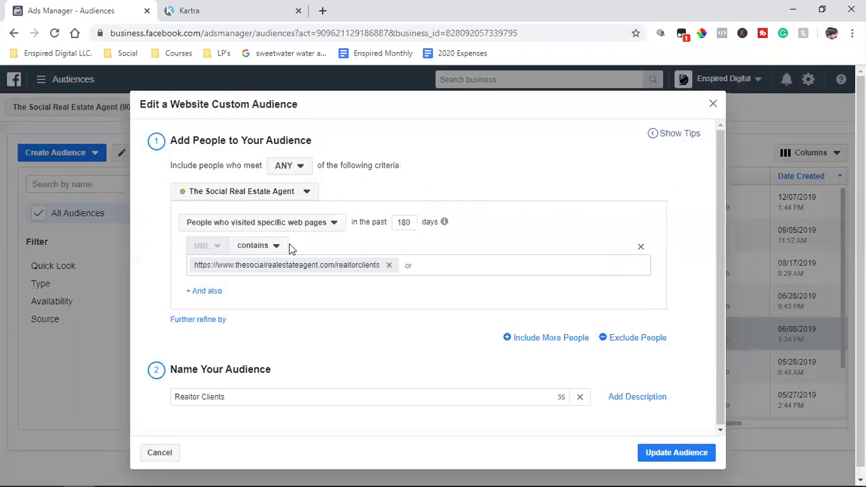
double_click(182, 400)
text(SREA)
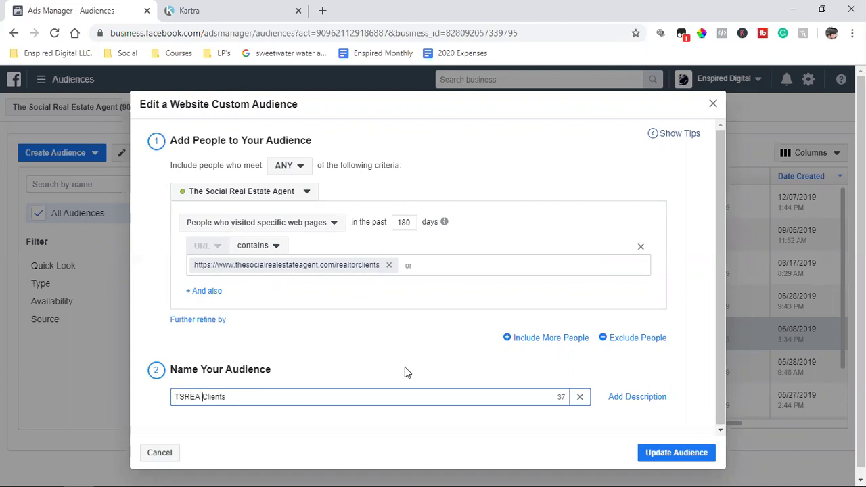
click(389, 265)
Step: Switch to Kartra and copy the direct page link of the TSREA Monthly Clients Thank You page
click(189, 10)
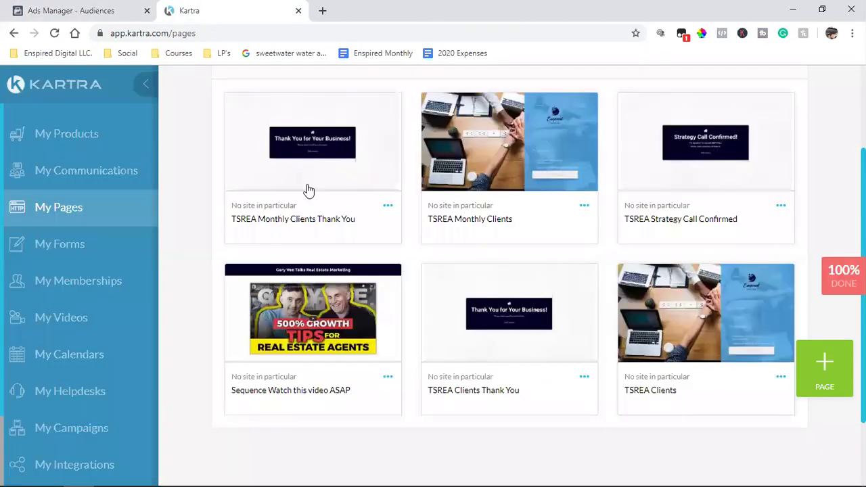
click(388, 208)
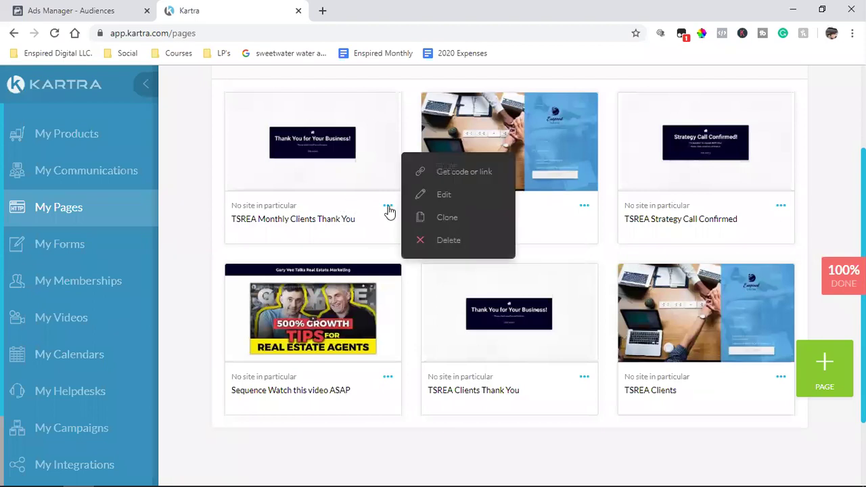
click(463, 171)
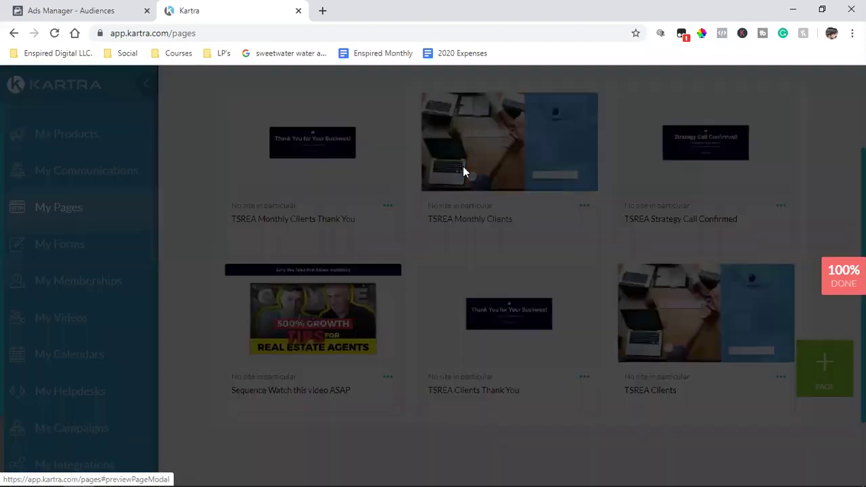
click(388, 220)
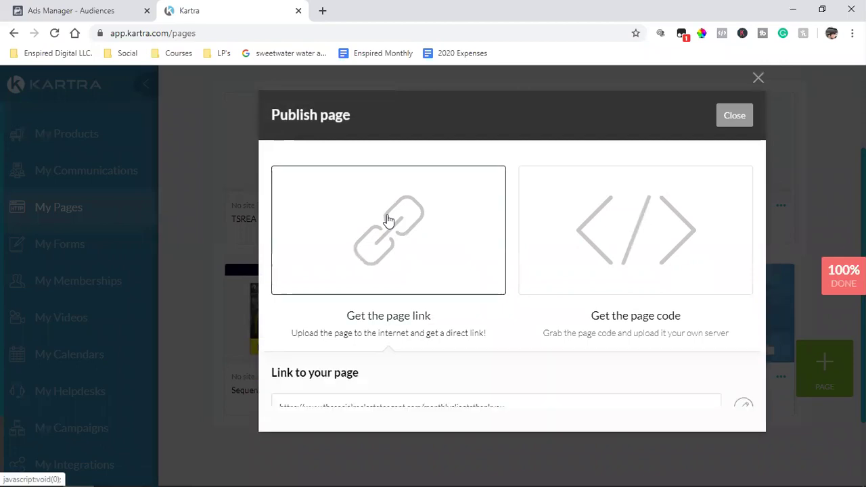
click(399, 413)
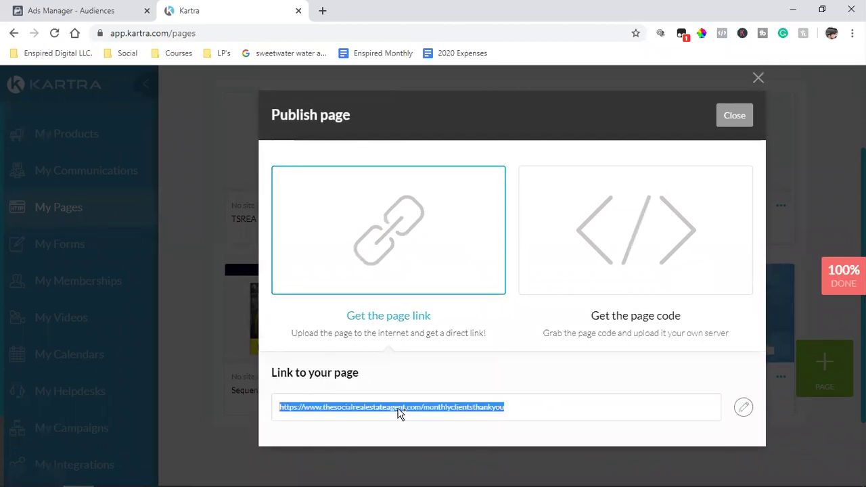
right_click(400, 413)
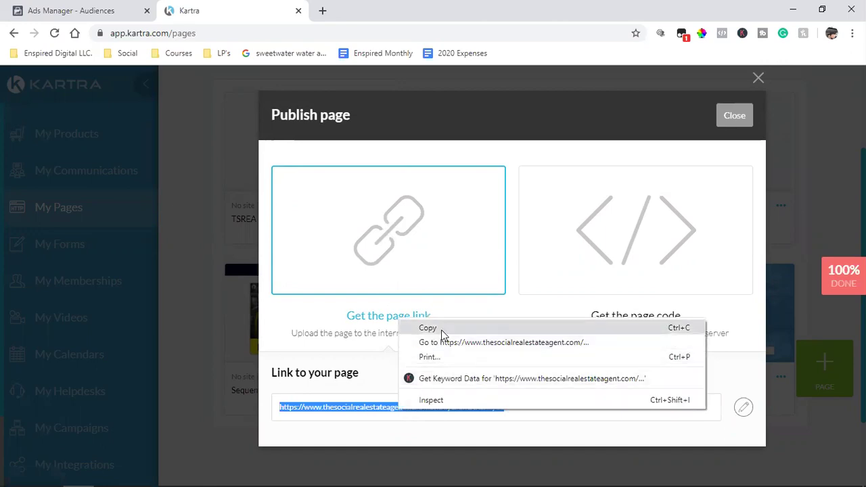
click(322, 387)
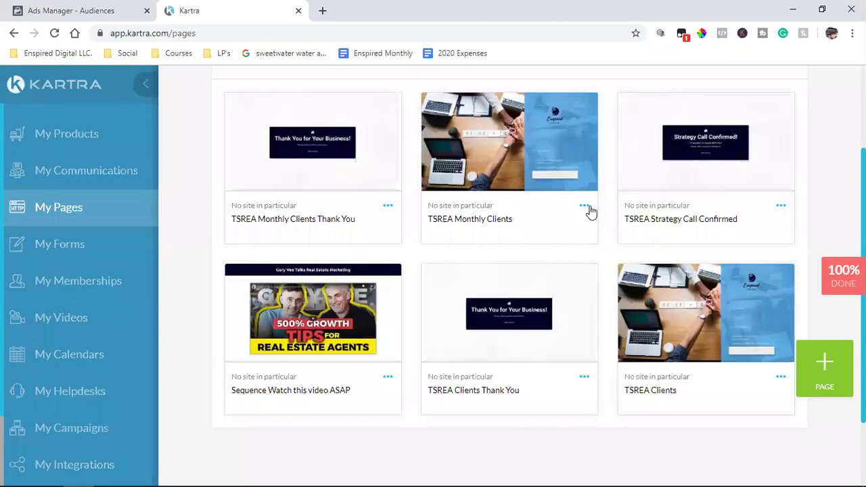
Step: Check the direct page link of the TSREA Monthly Clients page
click(585, 207)
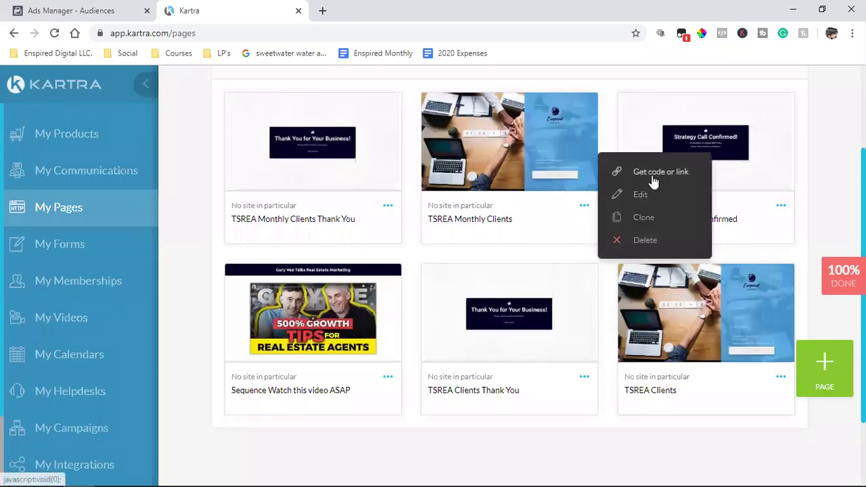
click(652, 174)
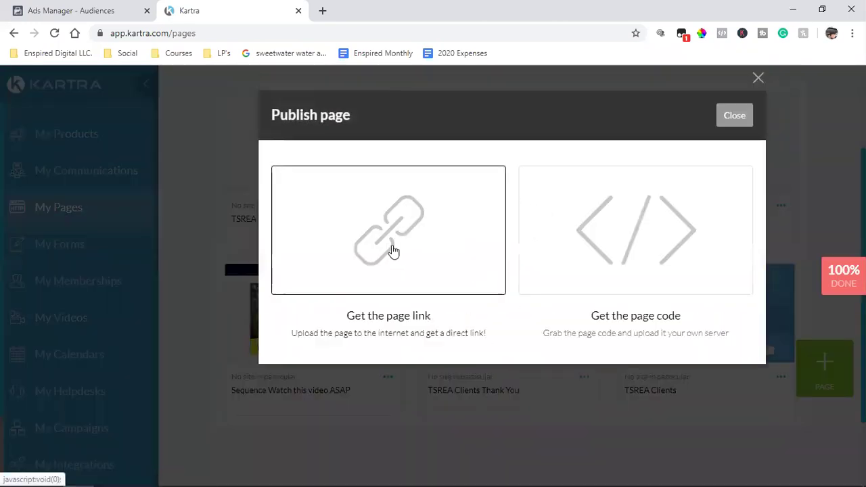
click(392, 251)
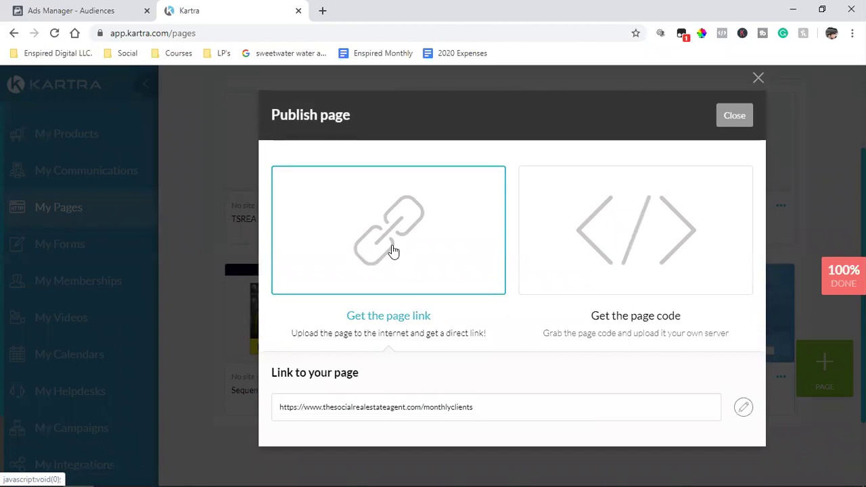
click(734, 115)
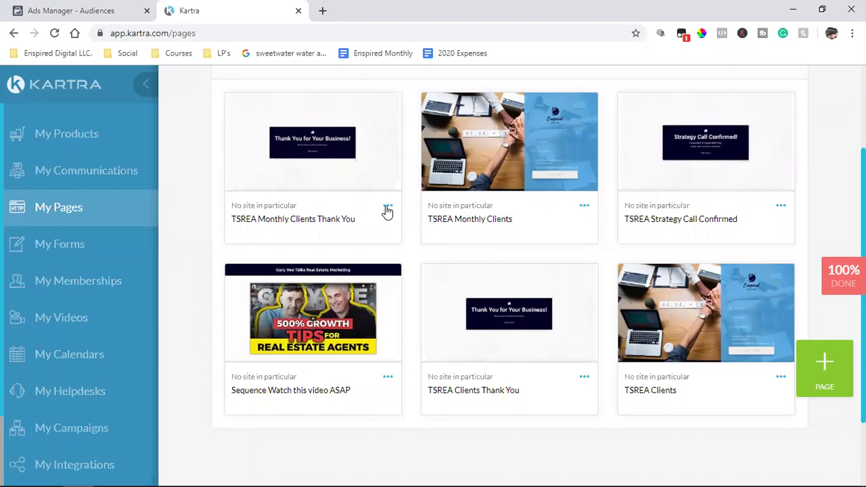
Step: Get the direct page link of the TSREA Monthly Clients Thank You page and copy its URL
click(387, 207)
click(447, 173)
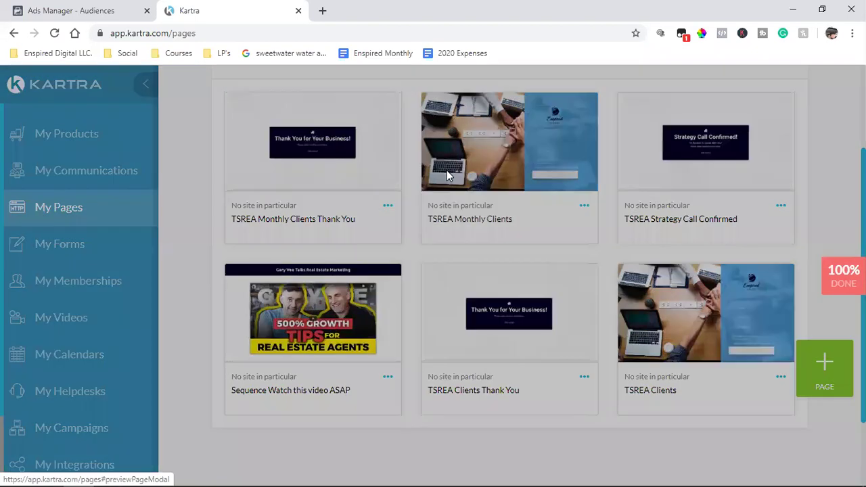
click(439, 259)
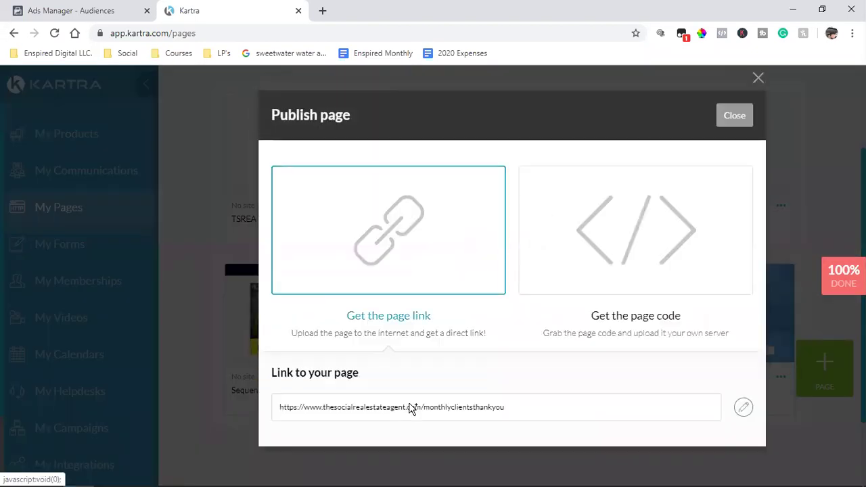
click(451, 408)
right_click(451, 409)
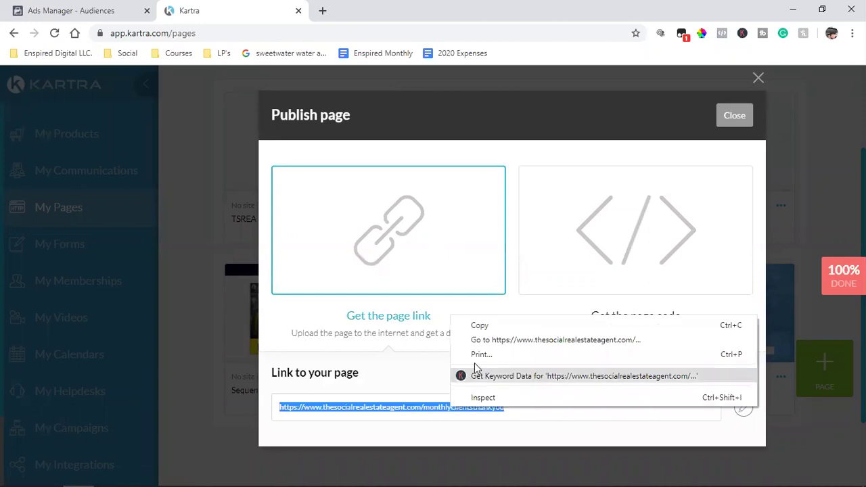
click(496, 327)
Step: Switch to Ads Manager and add the copied monthlyclientsthankyou URL to the TSREA Clients audience's URL-contains rule
click(71, 10)
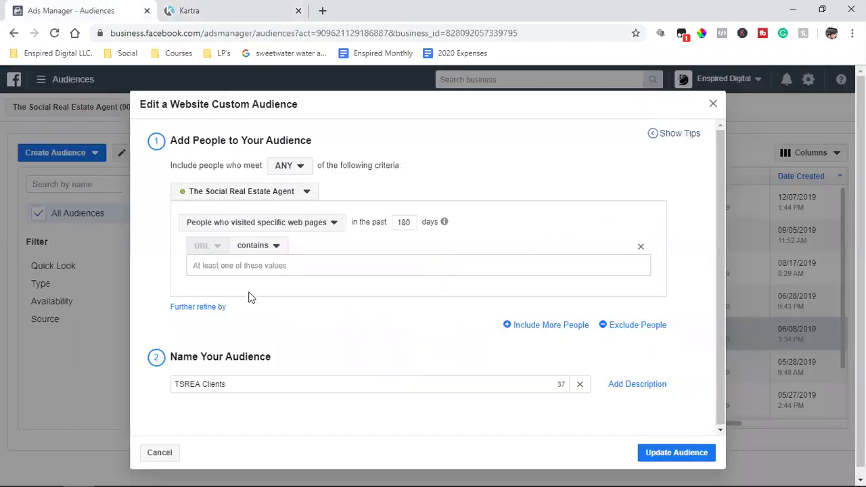
click(253, 266)
key(ctrl+v)
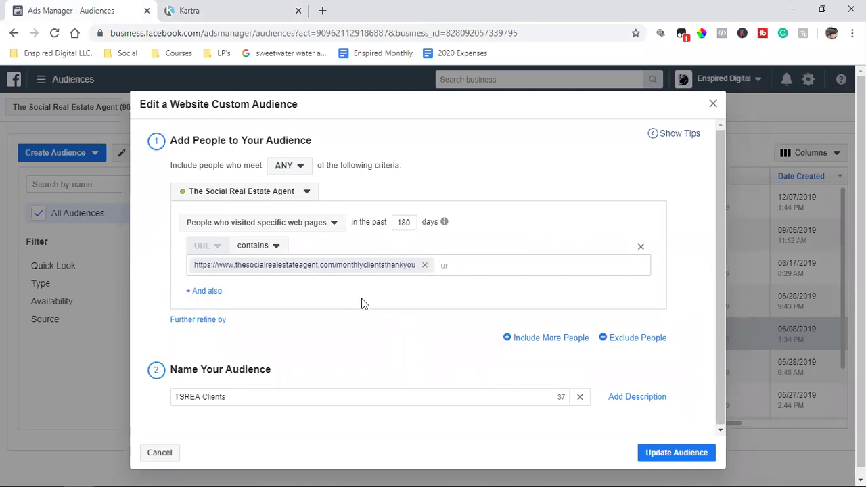
Step: Switch to Kartra, close the monthly page's link dialog and open the direct page link of the TSREA Clients Thank You page
key(ctrl+Tab)
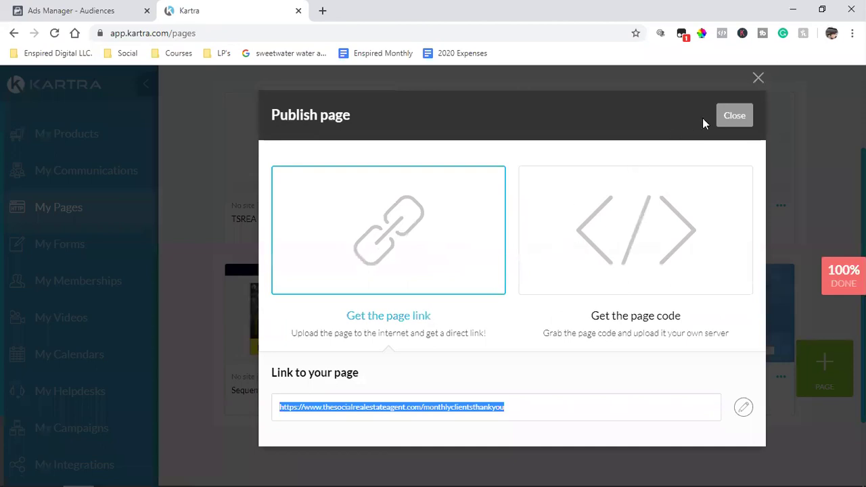
click(725, 118)
scroll(632, 228, down, 2)
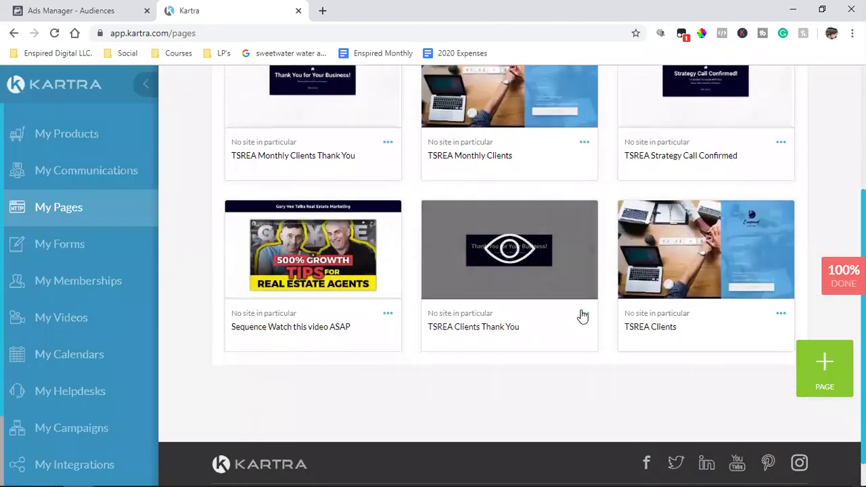
click(584, 315)
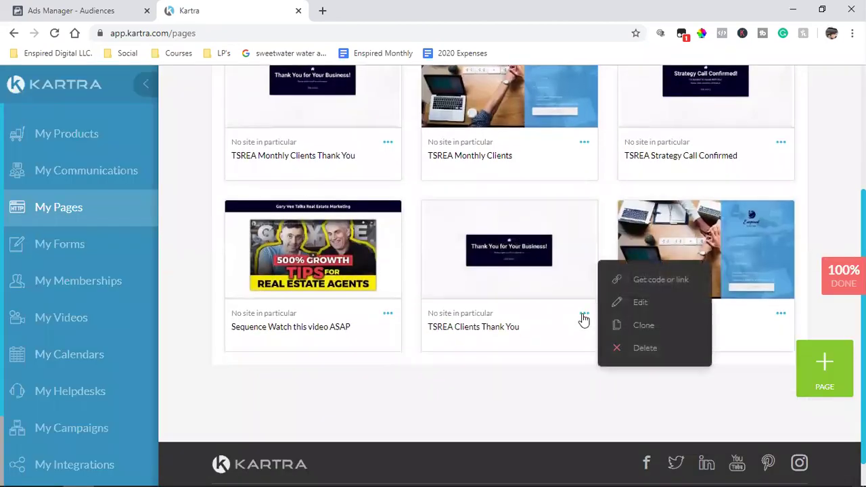
click(657, 283)
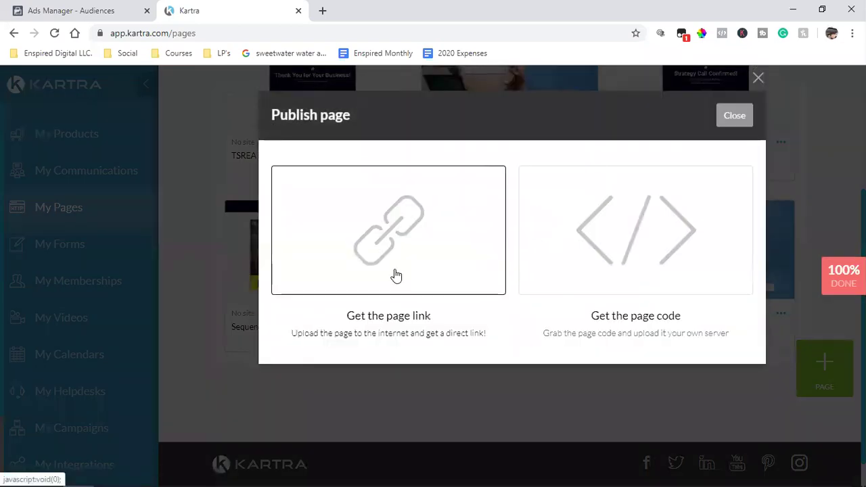
click(396, 275)
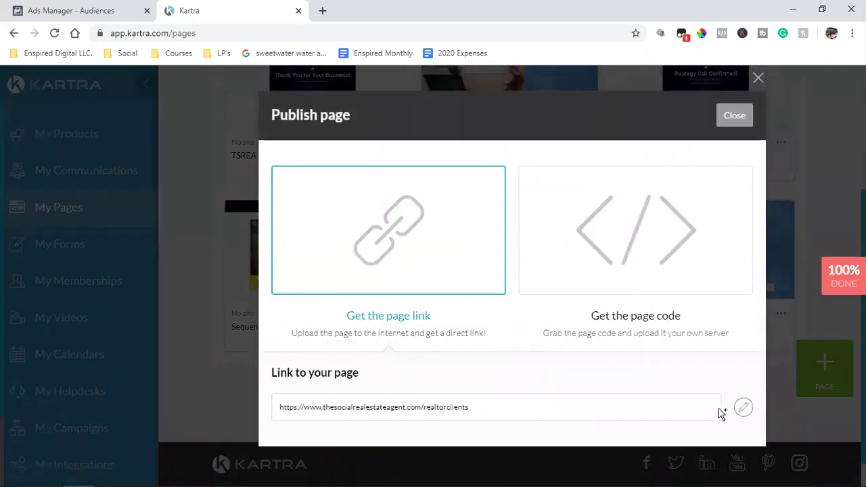
click(743, 407)
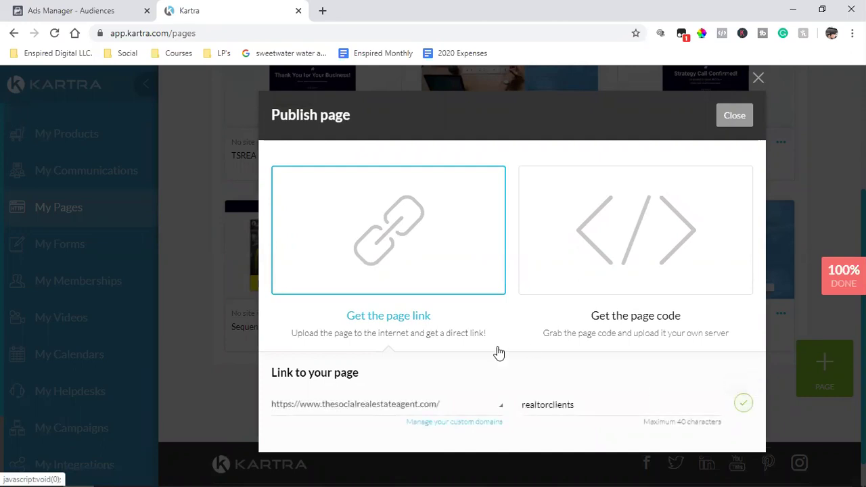
double_click(530, 410)
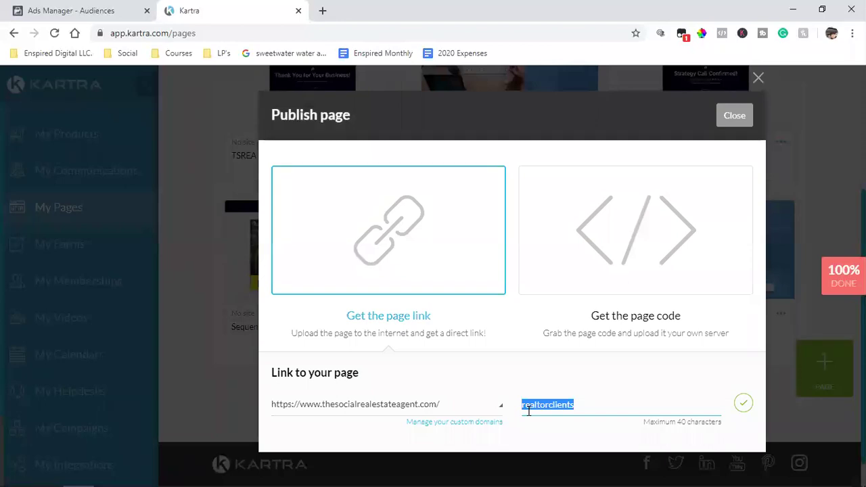
text(tsrea)
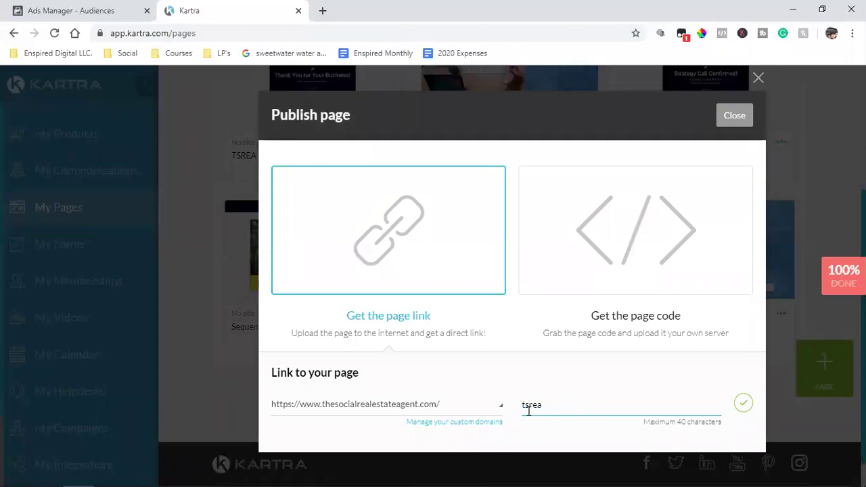
text(clients)
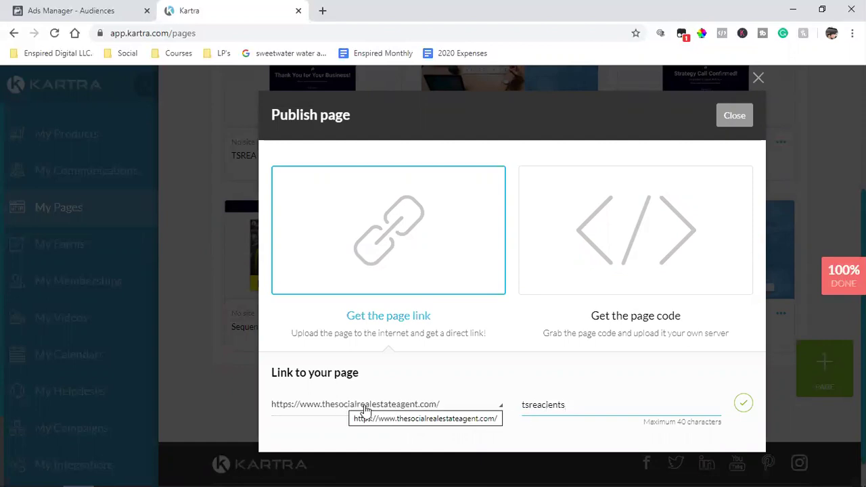
mouse_move(341, 412)
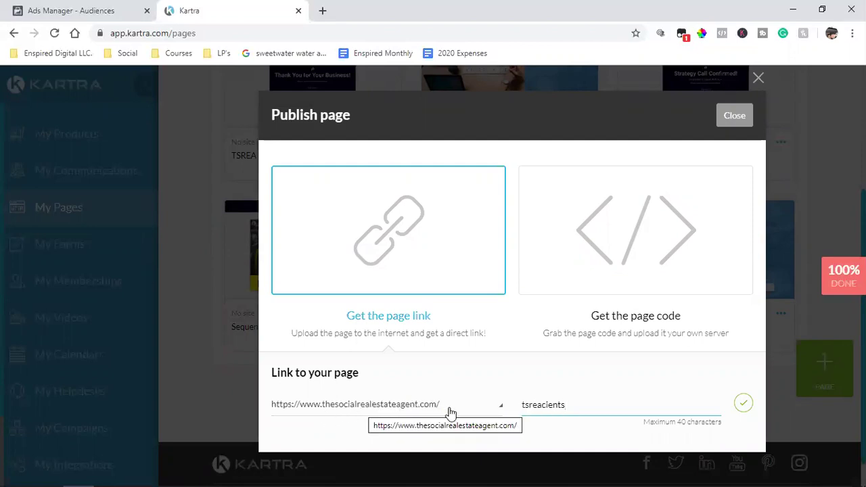
click(368, 410)
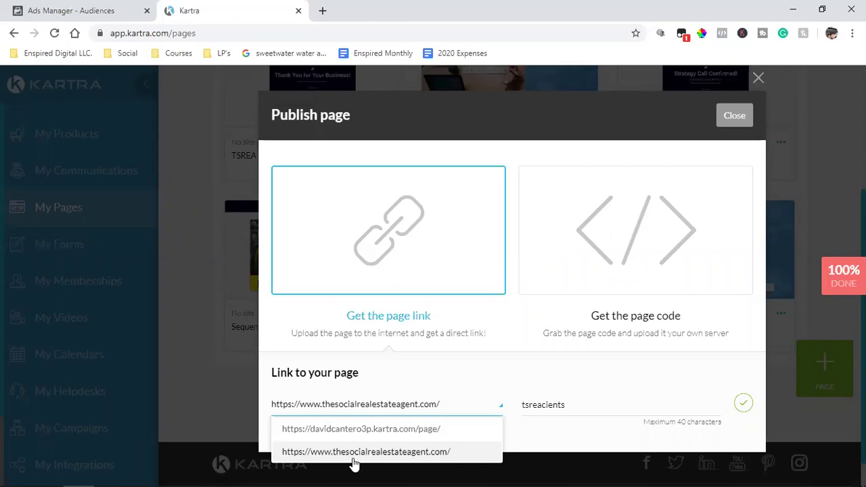
click(353, 452)
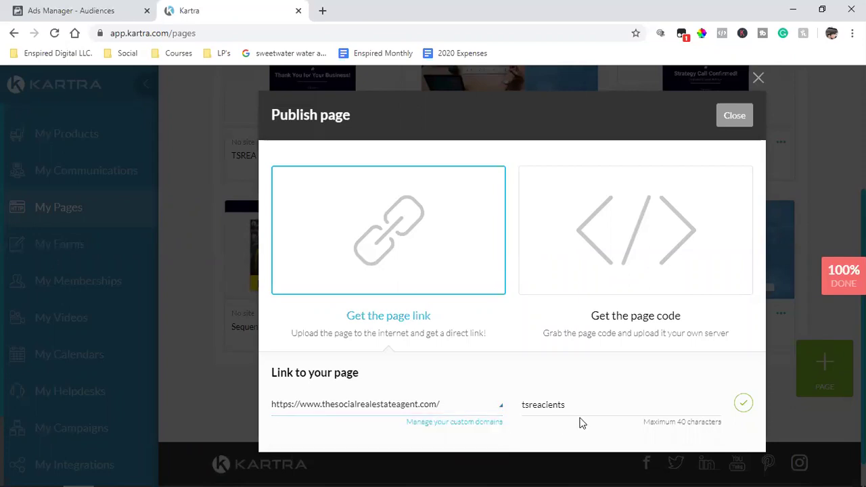
click(544, 405)
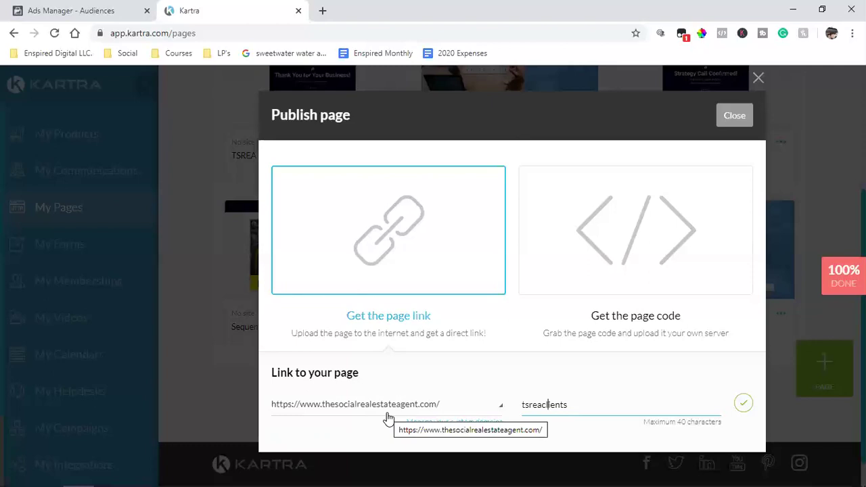
click(347, 414)
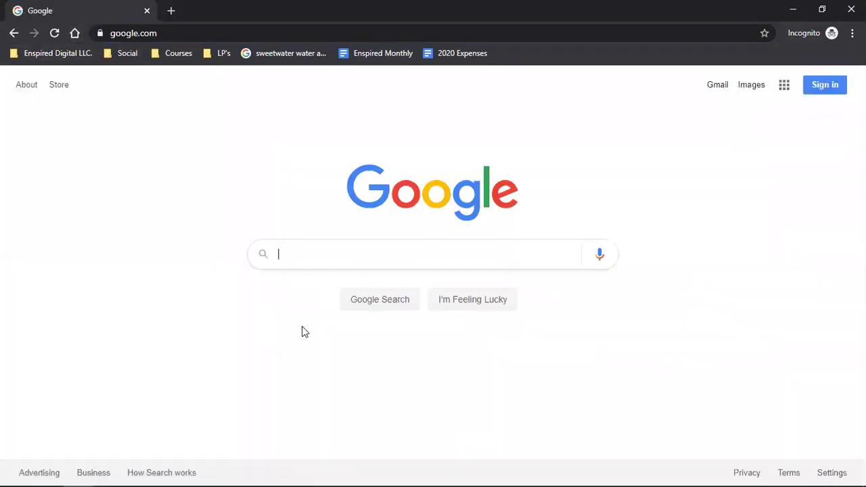
Step: Search Google for cheap domain names in an incognito window, and close that window and the extra blank tab
text(cheap doma)
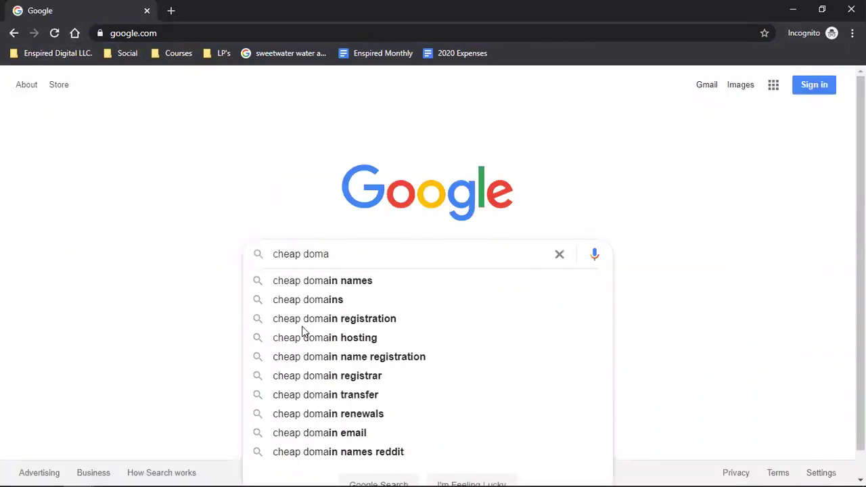
click(360, 288)
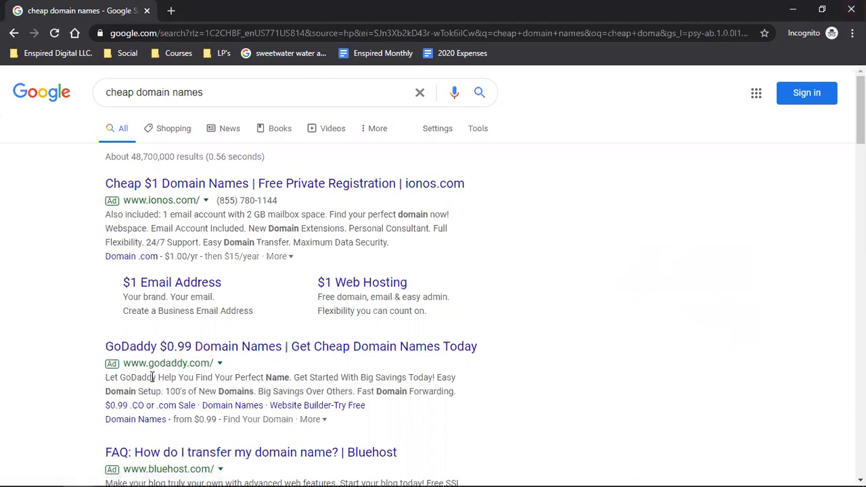
click(851, 9)
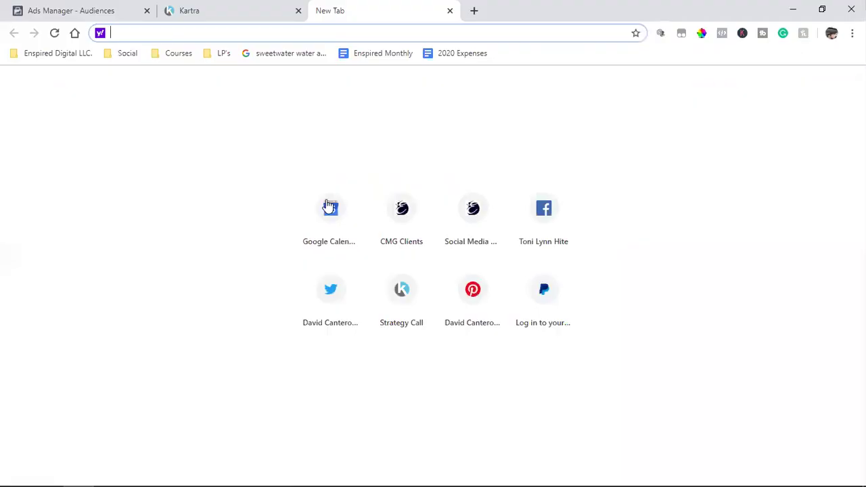
click(450, 10)
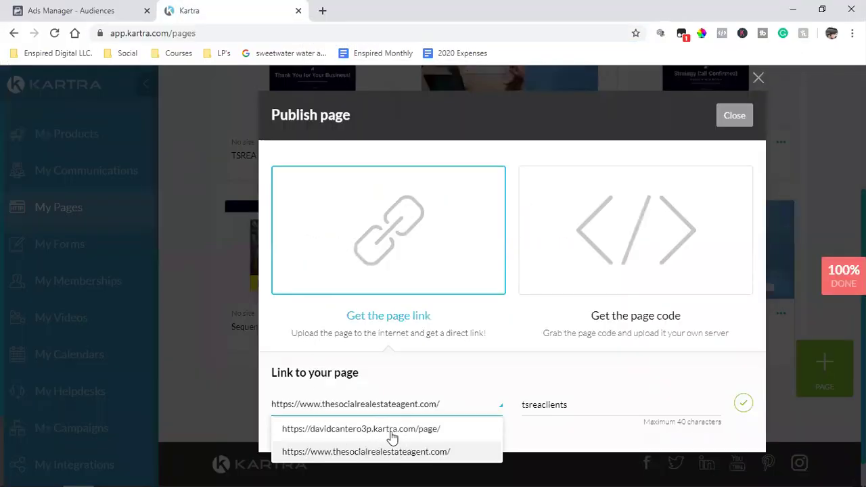
Step: Open the fbads4beginners page in a new tab and examine the Kartra subdomain and page path in its address
click(322, 10)
text(fbads4beginners)
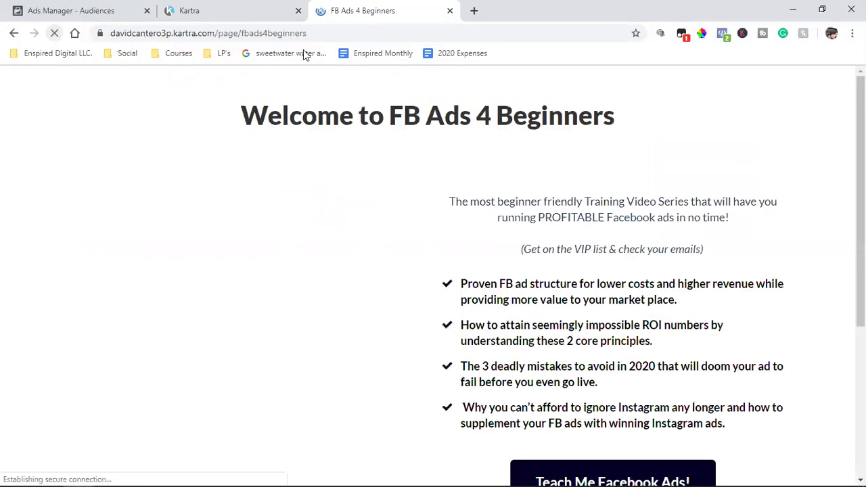
double_click(298, 34)
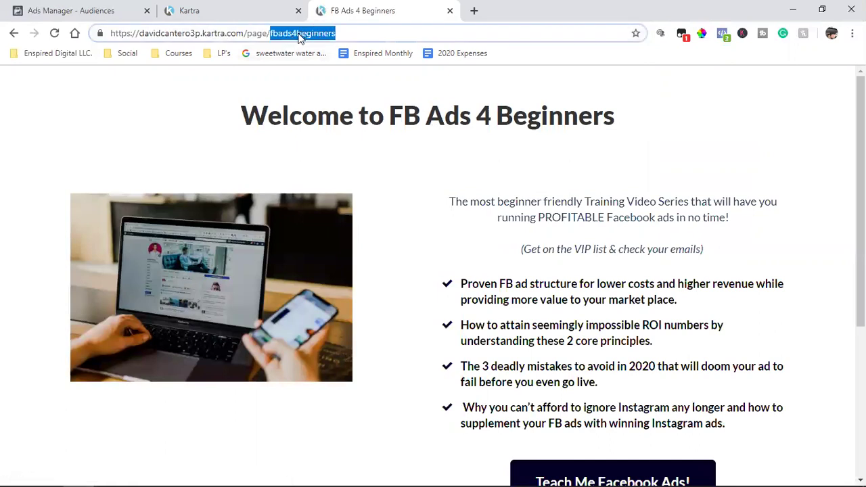
click(232, 33)
drag(139, 33, 213, 35)
click(251, 33)
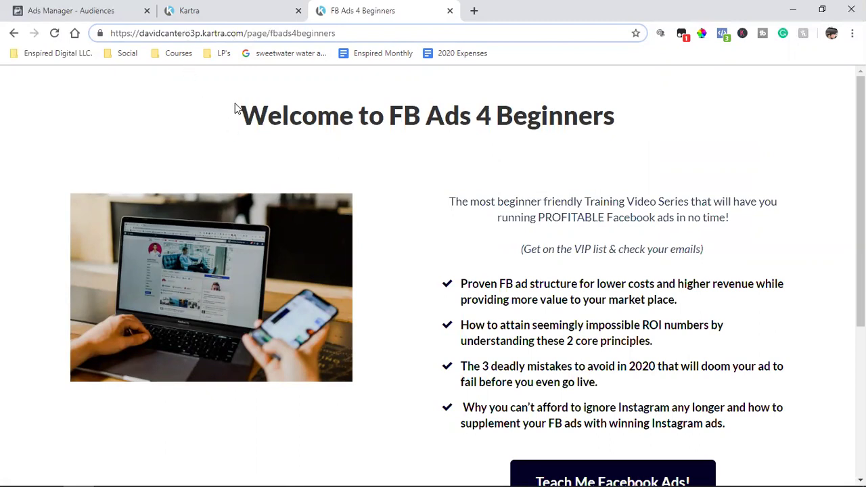
Step: Load digitalagencyblueprint.com and compare its page address with the domain options in Kartra's link dialog
triple_click(246, 34)
text(digitalagencyblueprint.com)
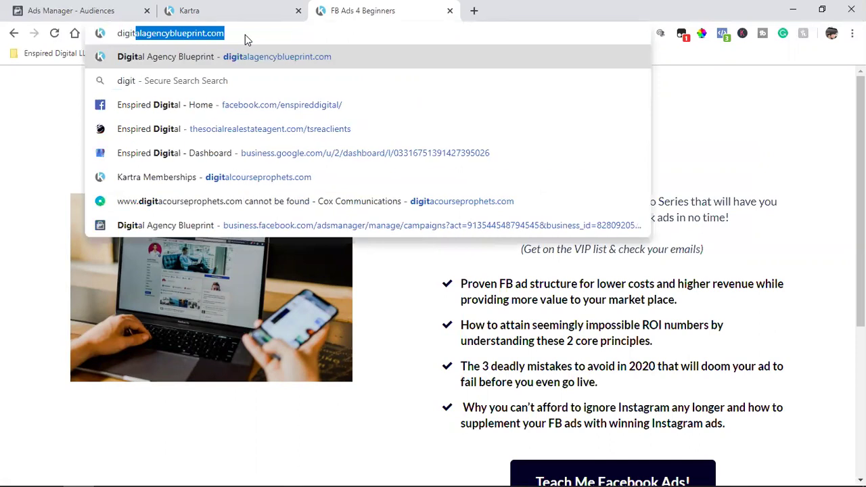
key(Return)
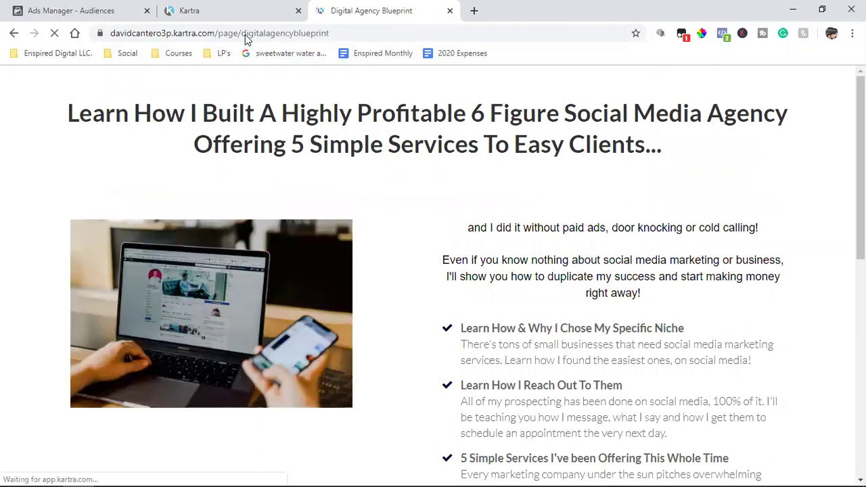
double_click(260, 33)
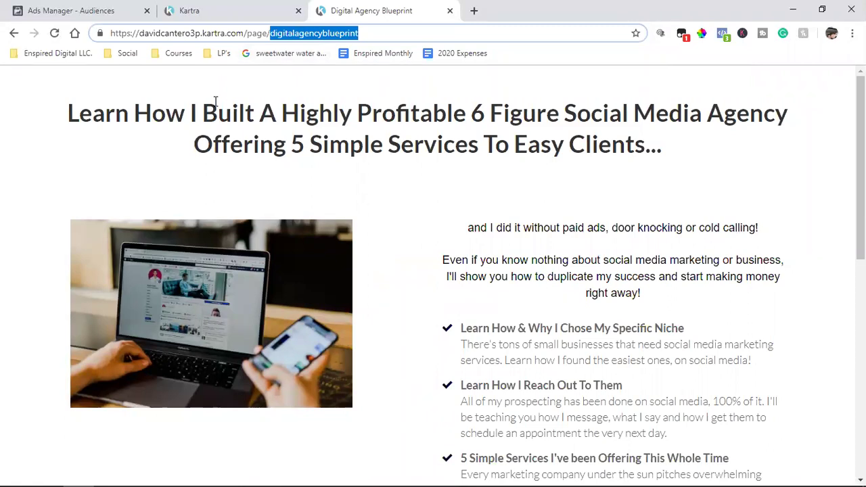
click(236, 9)
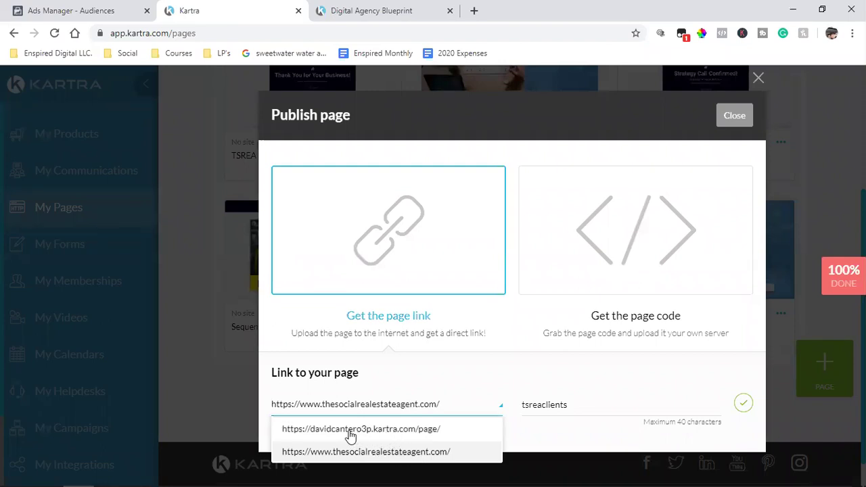
click(387, 10)
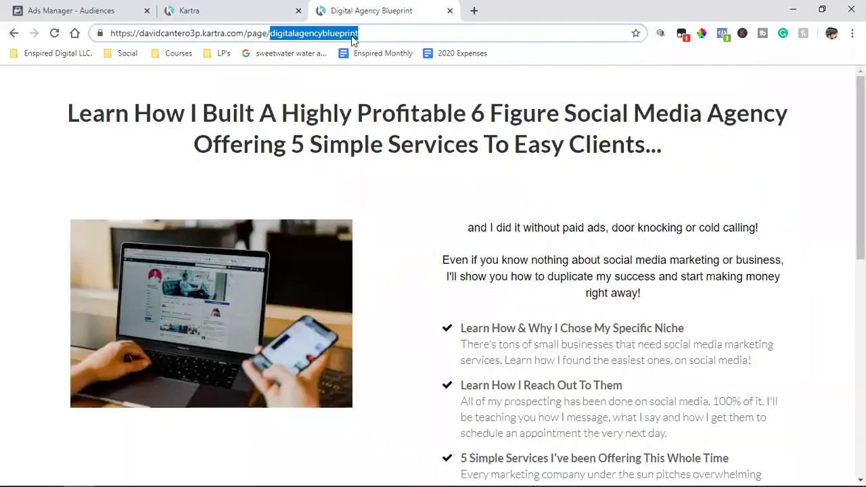
Step: Examine the Kartra subdomain and the page path in the Digital Agency Blueprint page's address
double_click(216, 34)
click(169, 34)
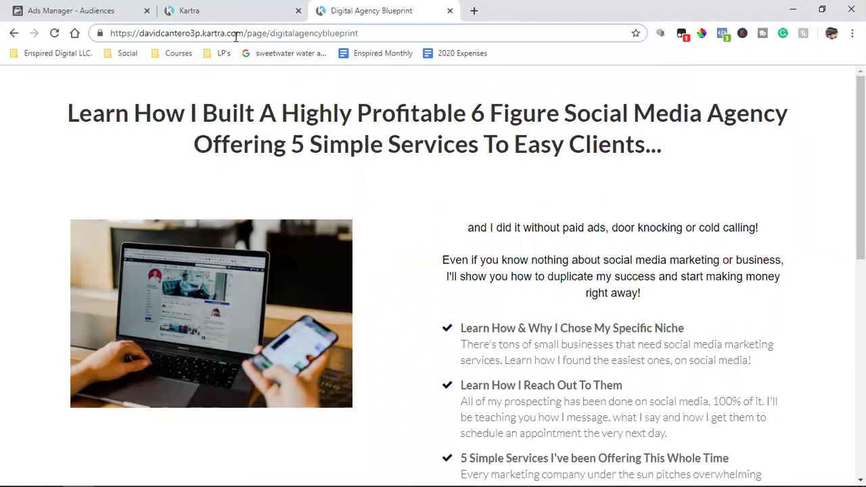
double_click(277, 34)
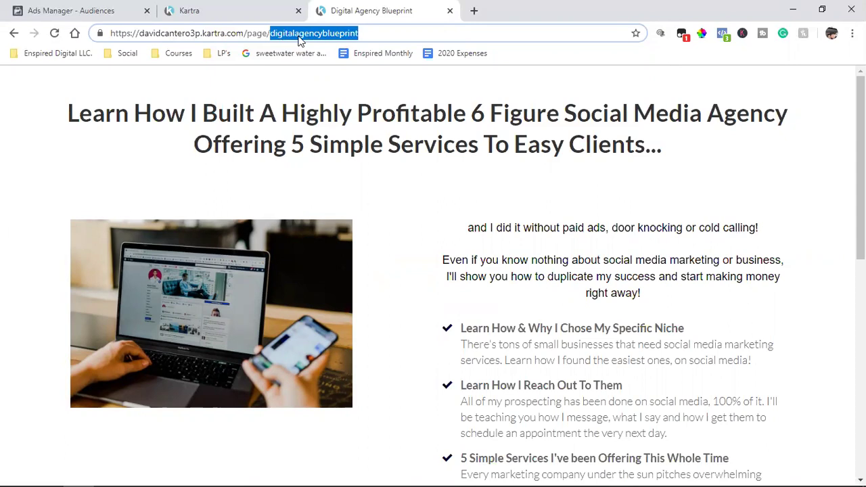
click(257, 20)
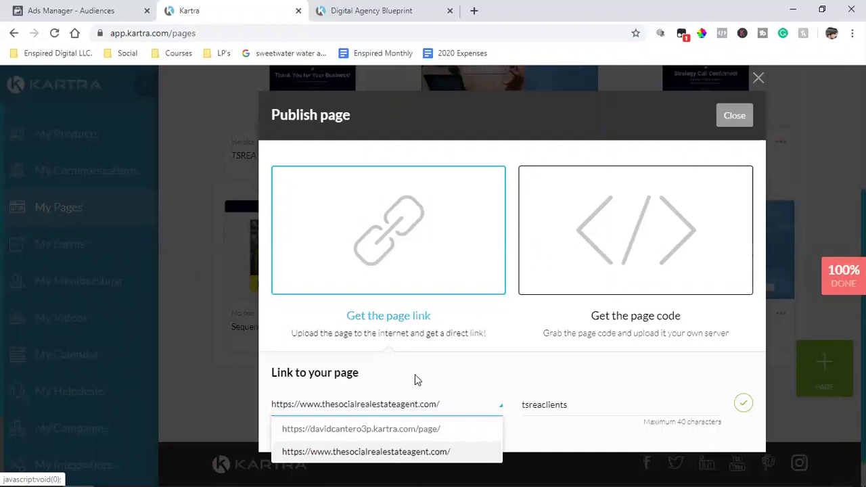
click(364, 458)
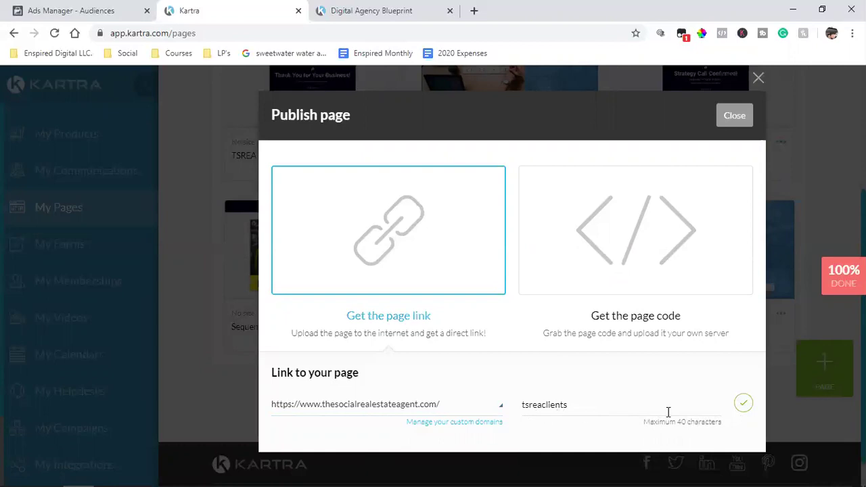
click(742, 406)
click(573, 408)
text(thankyou)
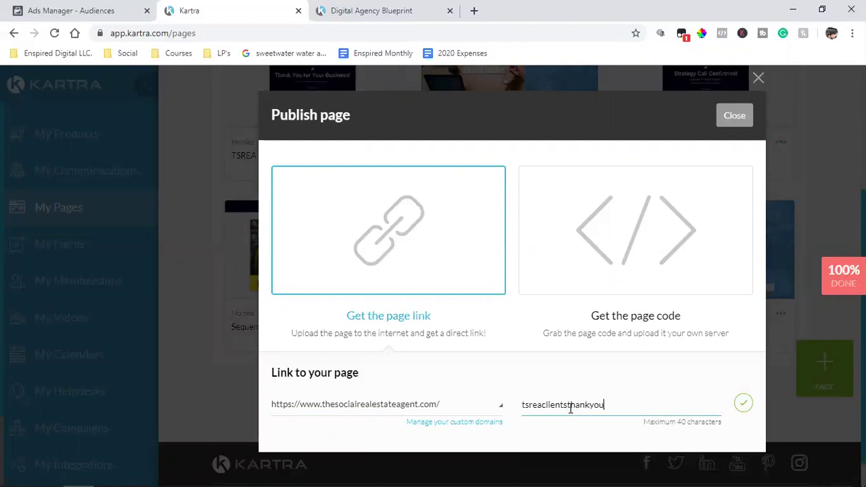
click(744, 404)
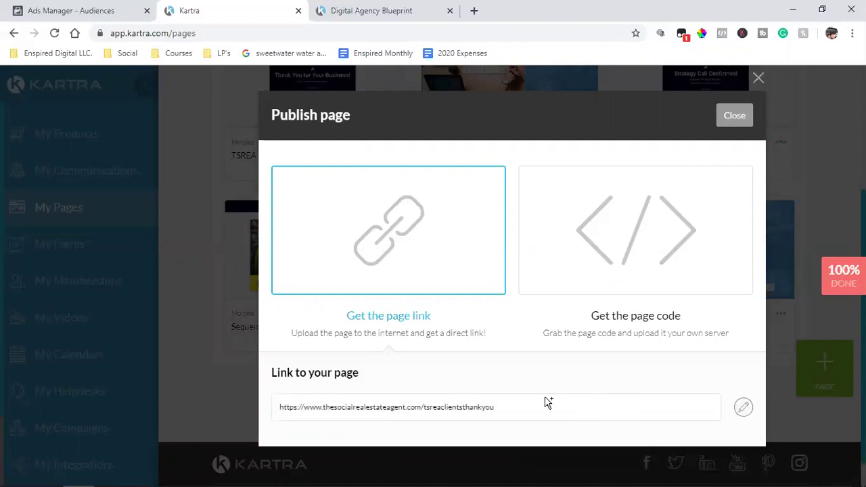
Step: Copy the published thank-you page link and close the Publish page dialog
click(380, 407)
right_click(379, 407)
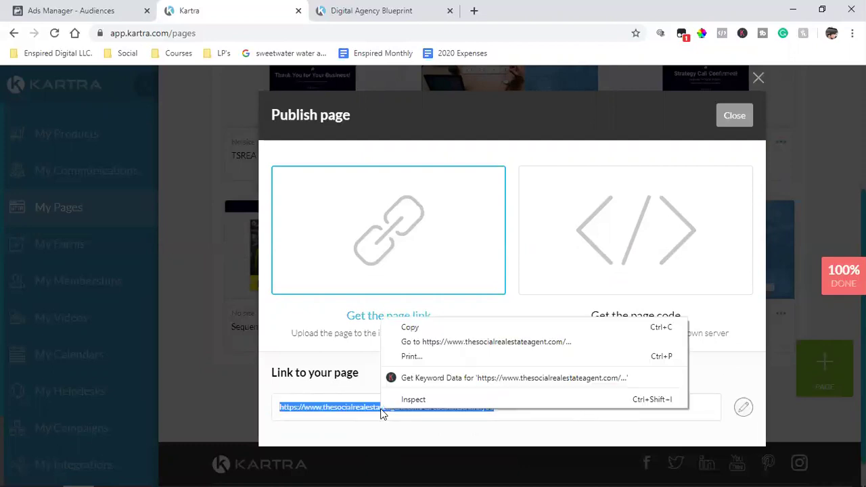
click(426, 328)
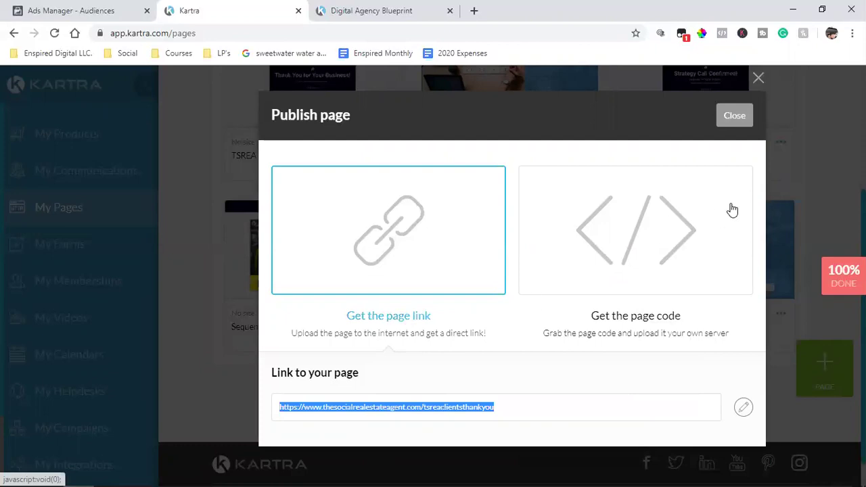
click(735, 117)
Step: Open the Kartra affiliate earnings and examine the amount due for Kartra Starter
scroll(91, 385, down, 3)
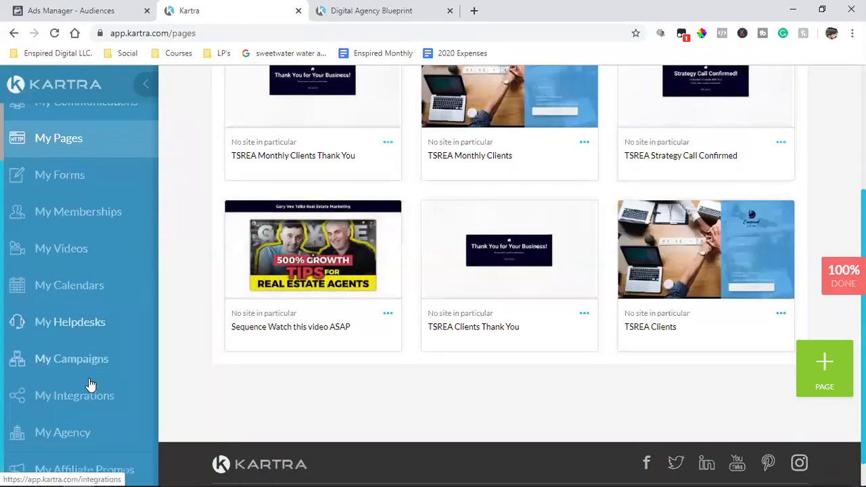
click(73, 454)
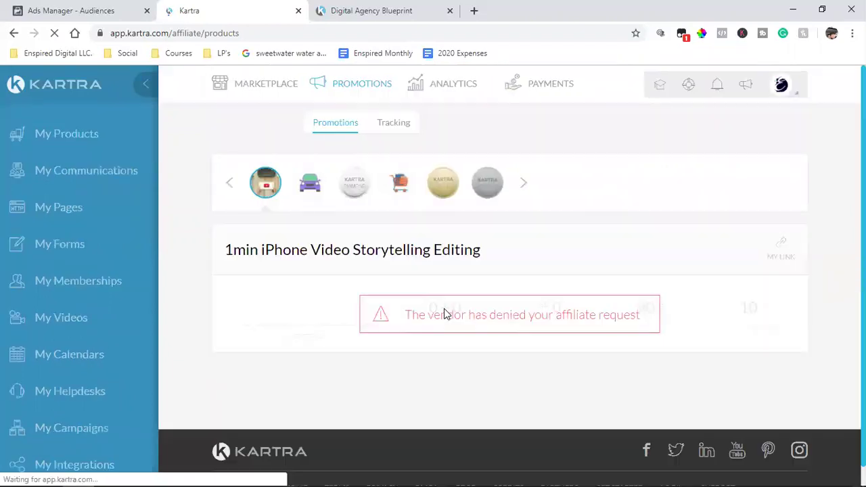
mouse_move(563, 88)
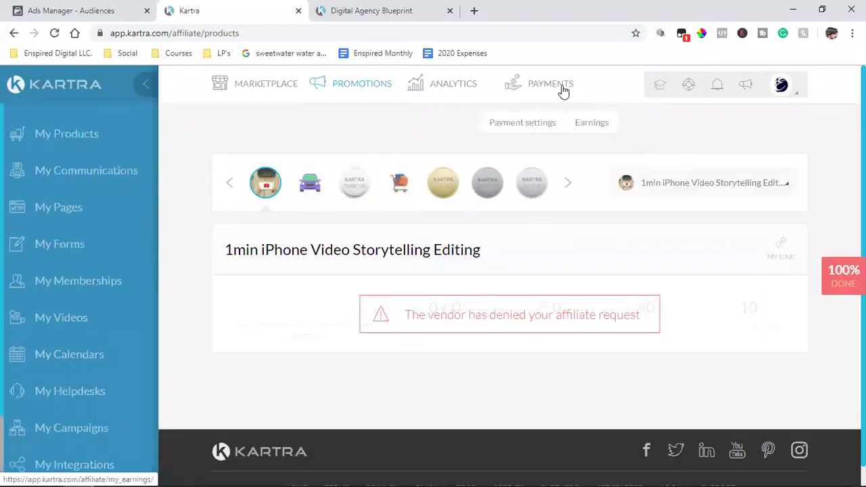
click(593, 124)
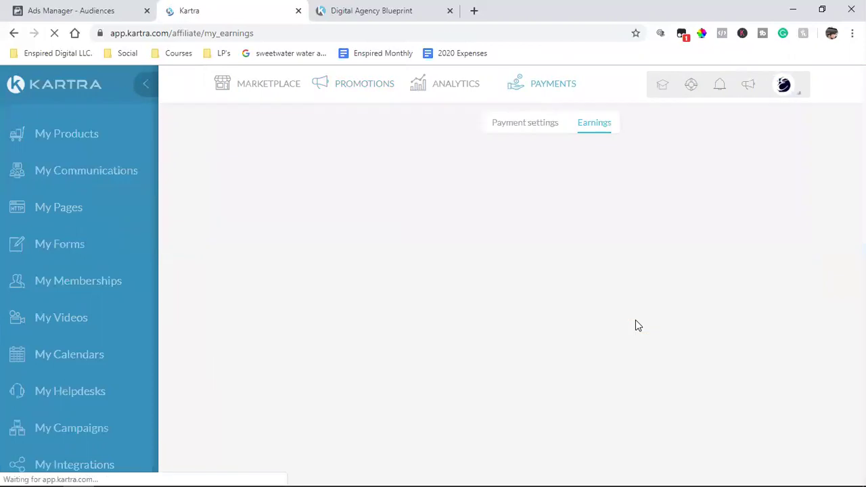
scroll(674, 306, down, 2)
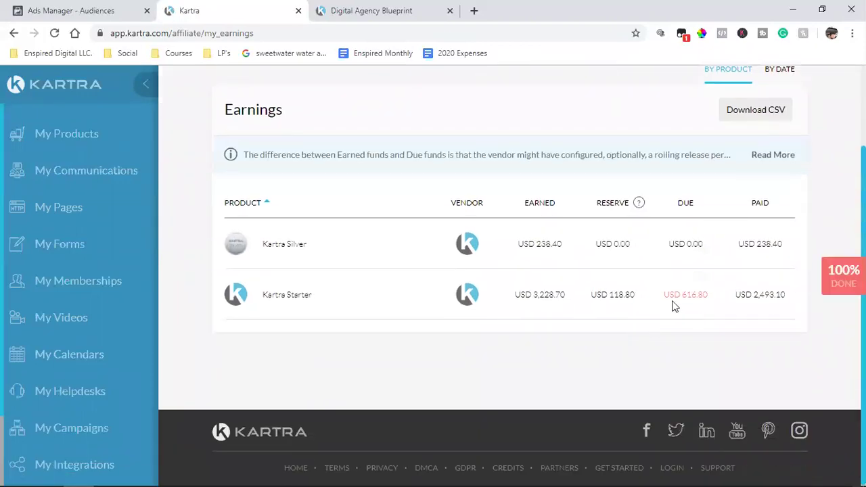
triple_click(694, 295)
mouse_move(706, 474)
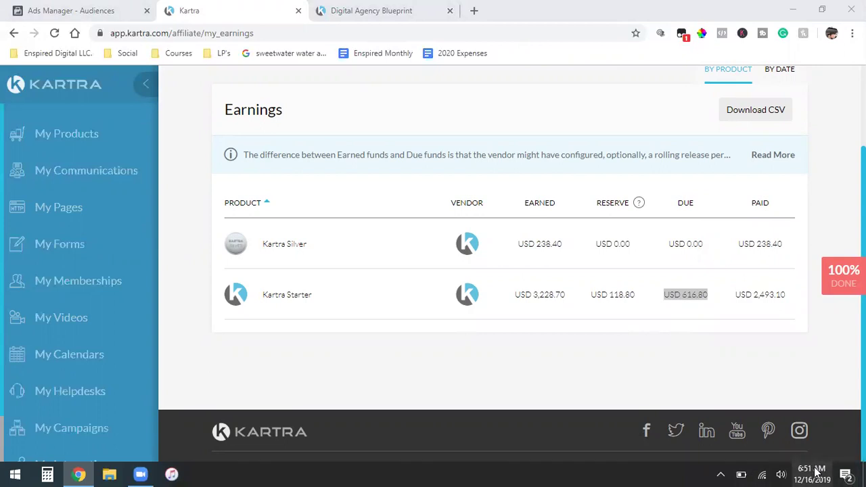
click(680, 372)
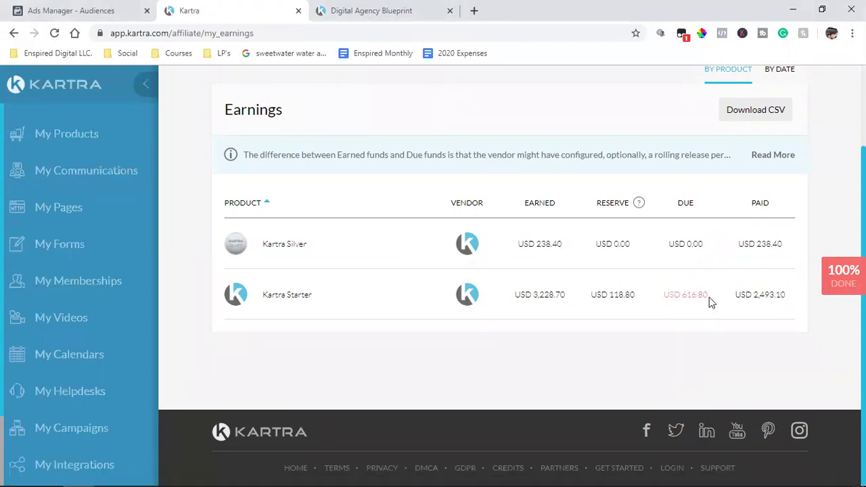
triple_click(699, 296)
Step: Return to the Kartra pages, filter them by the TSREA Clients category, and find the TSREA Clients Thank You page
click(62, 210)
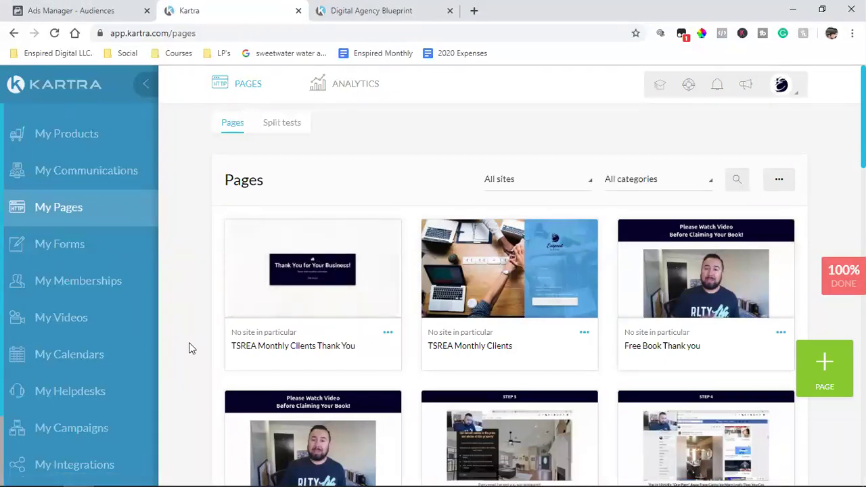
click(640, 177)
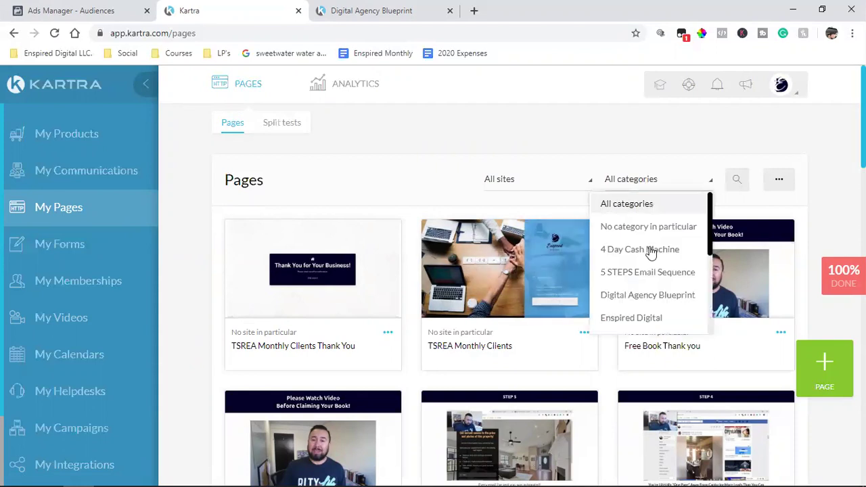
scroll(646, 264, down, 2)
scroll(645, 274, down, 2)
click(638, 301)
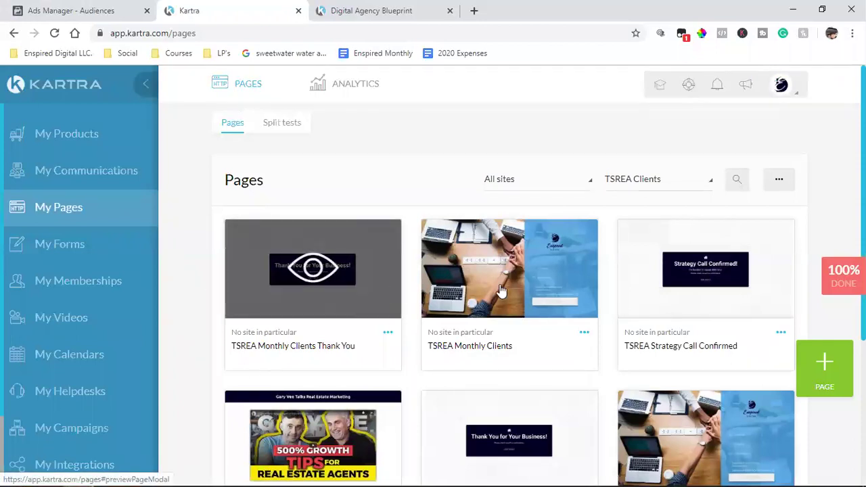
scroll(517, 288, down, 1)
scroll(516, 288, down, 1)
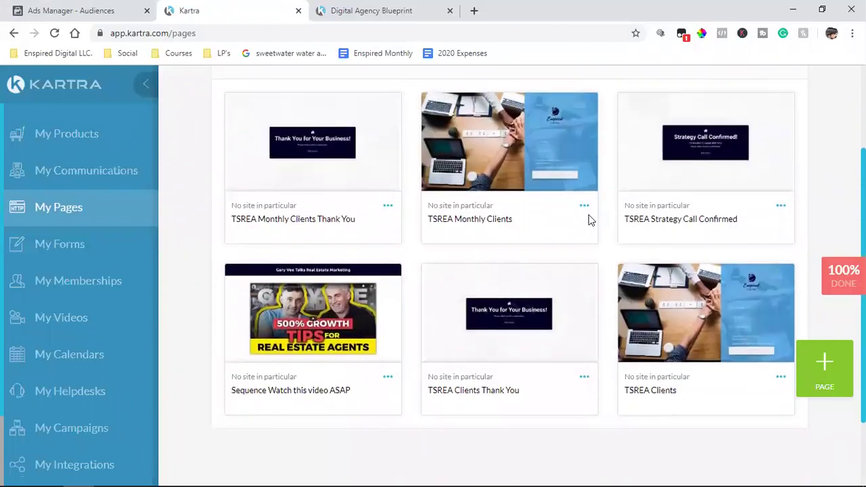
scroll(589, 219, down, 1)
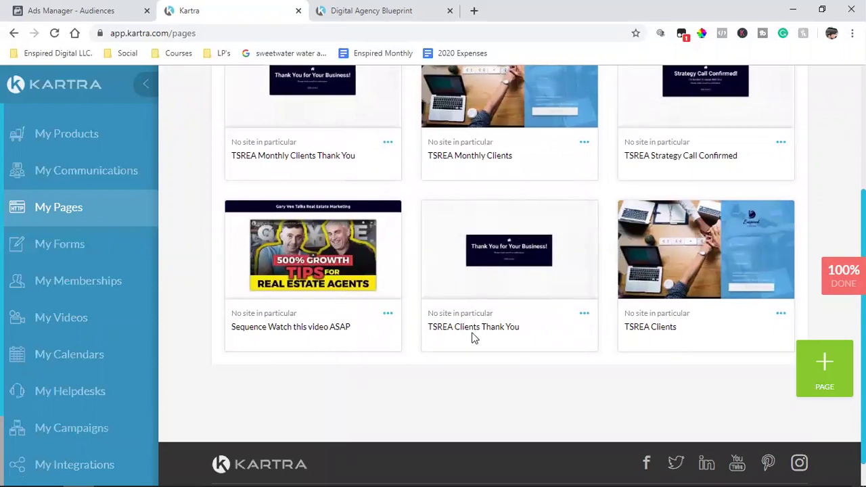
click(92, 10)
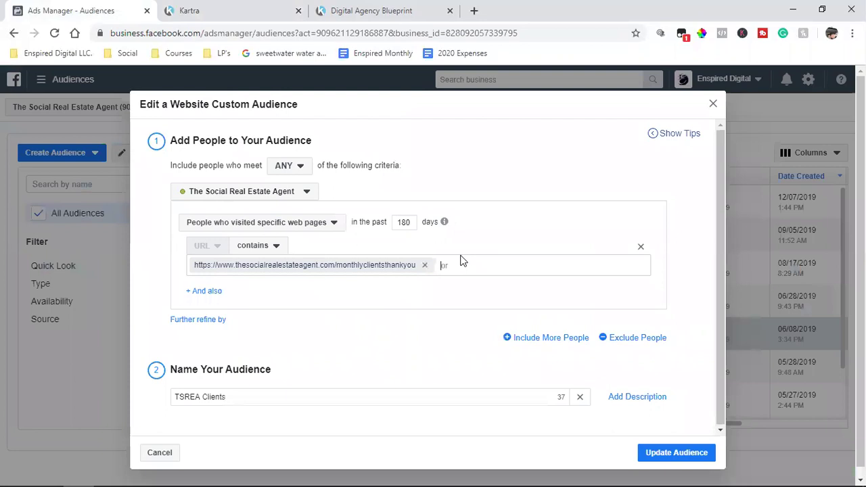
key(ctrl+v)
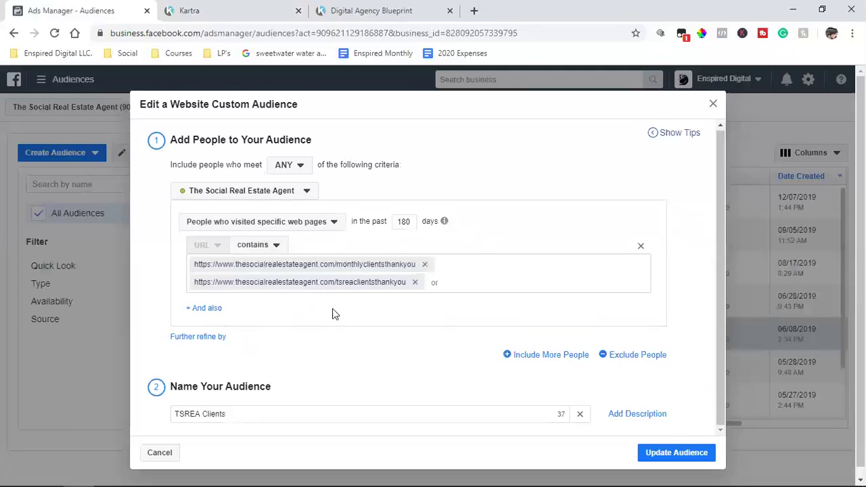
click(662, 457)
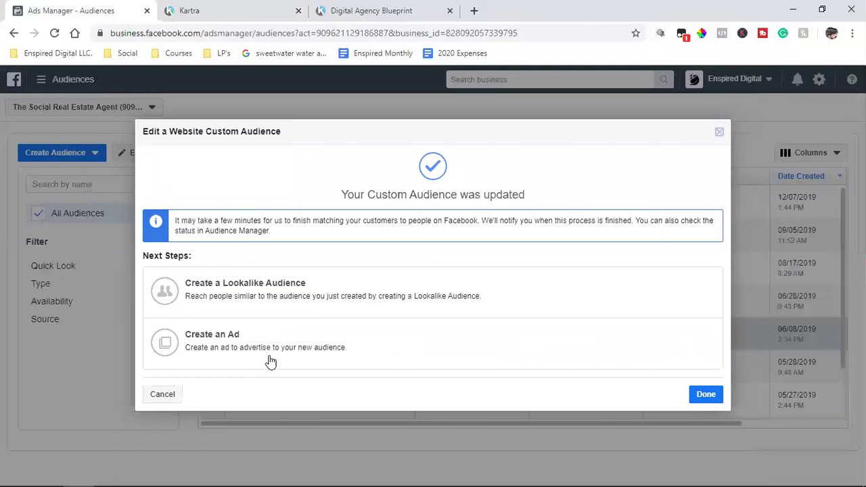
click(703, 396)
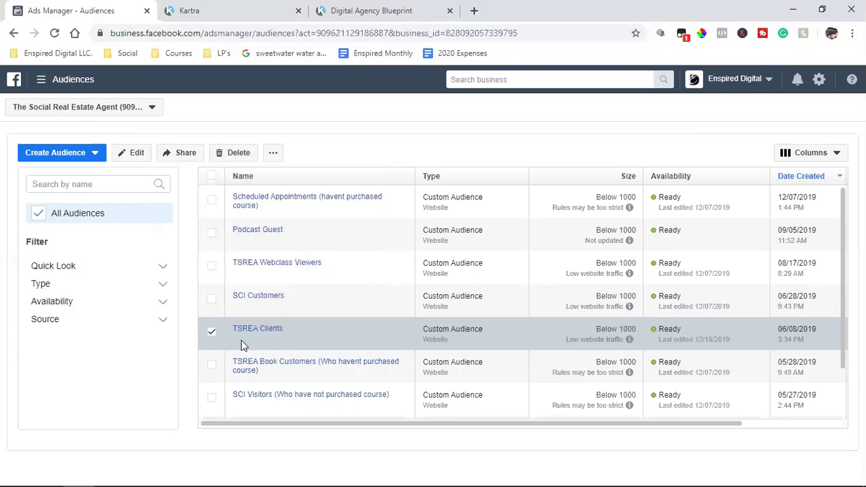
Step: Open the Ads Manager campaigns and switch to The Social Real Estate Agent ad account
mouse_move(260, 337)
click(44, 85)
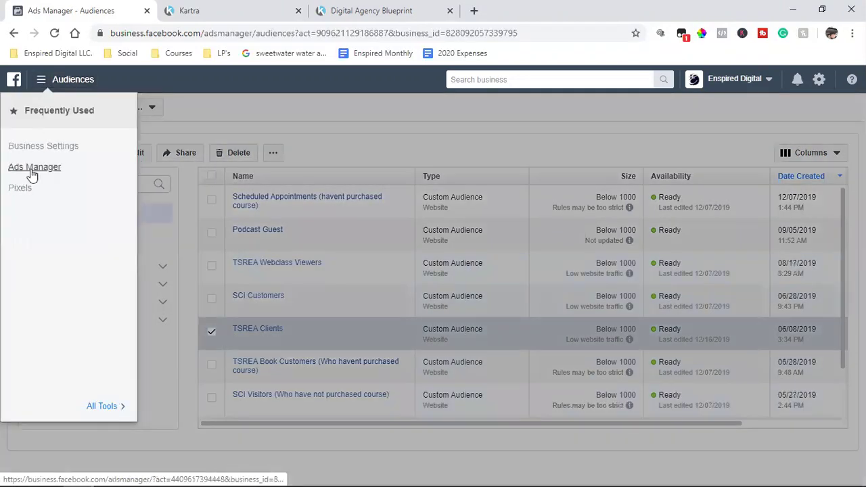
click(20, 170)
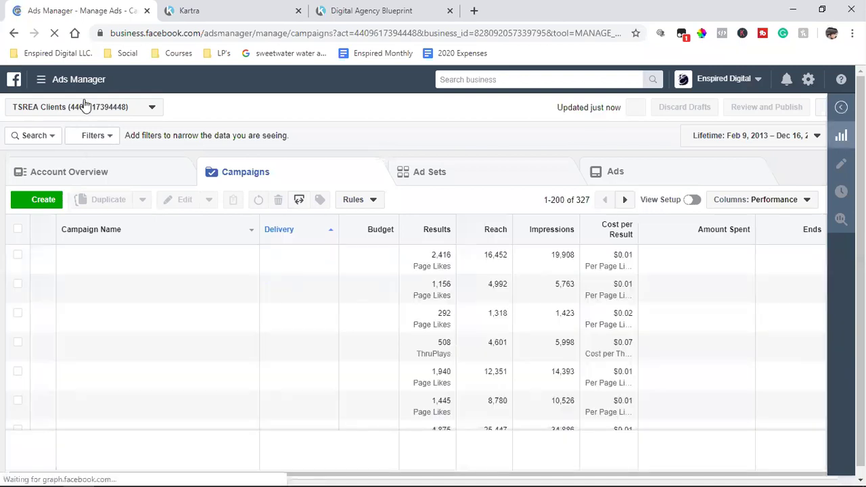
click(84, 106)
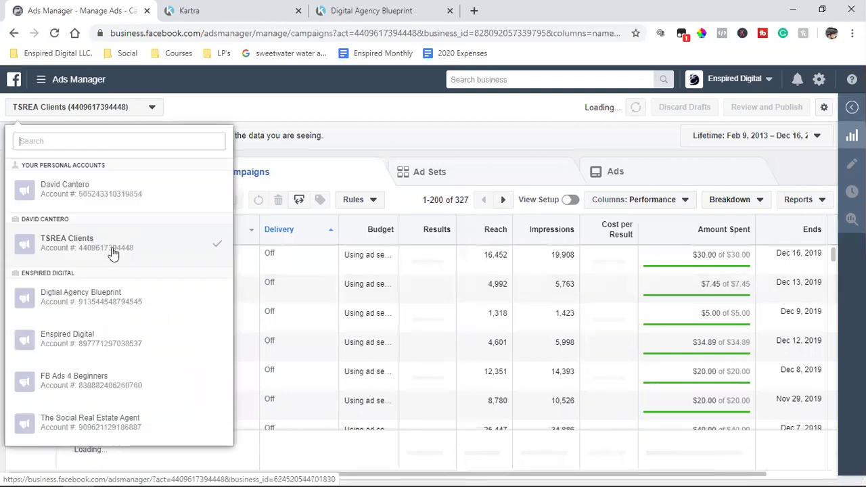
click(81, 428)
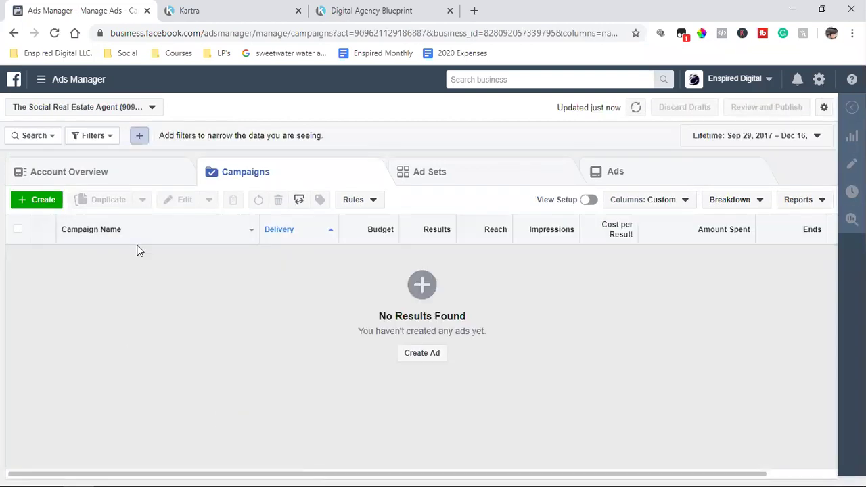
Step: Create a new campaign without resuming the previous draft, choose the Traffic objective, and continue to the ad set
click(35, 203)
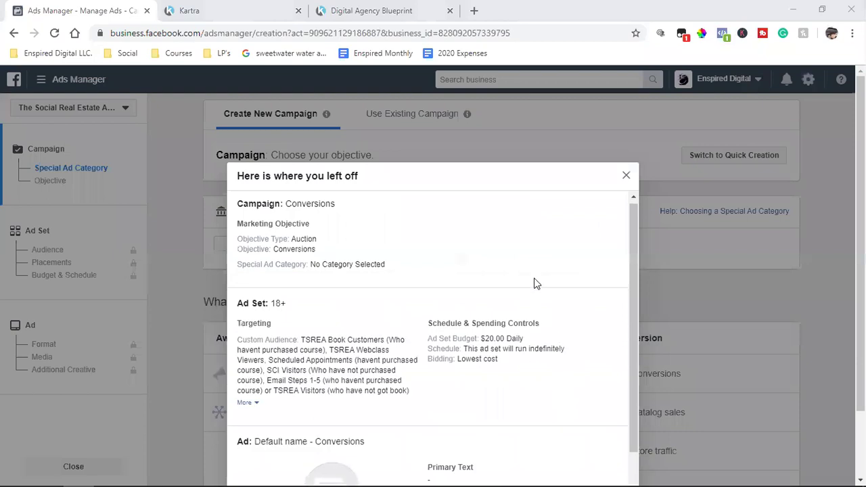
scroll(534, 284, down, 2)
click(550, 449)
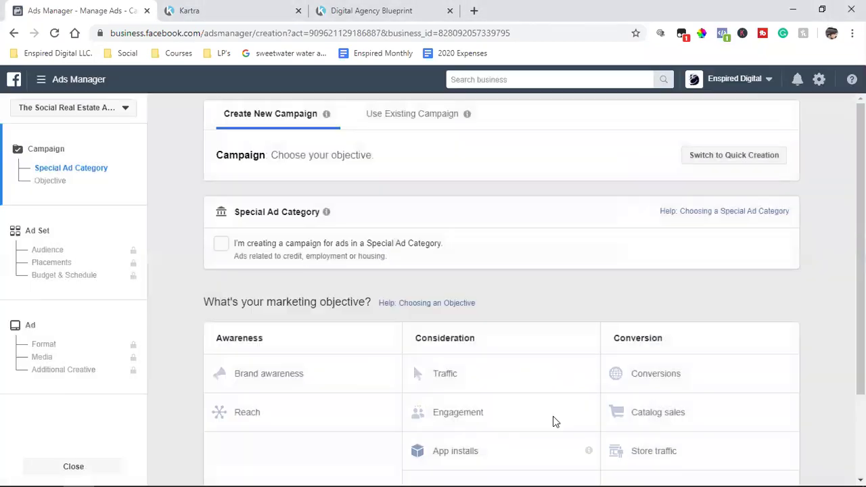
click(493, 383)
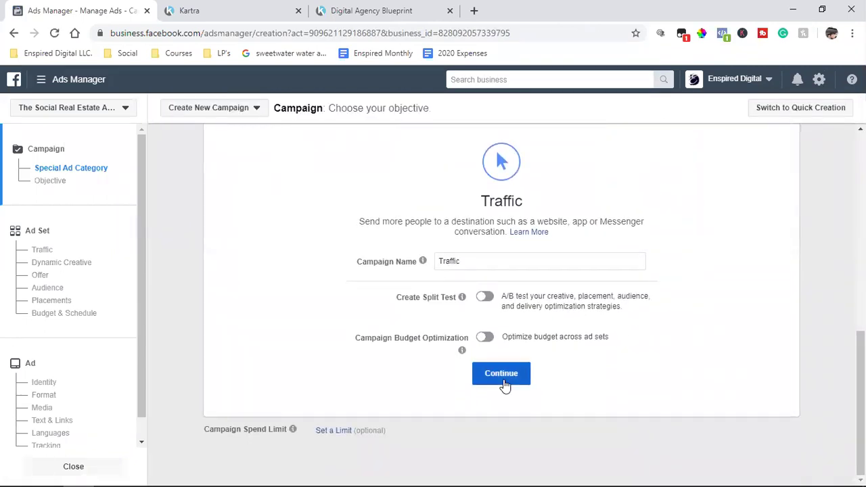
click(501, 379)
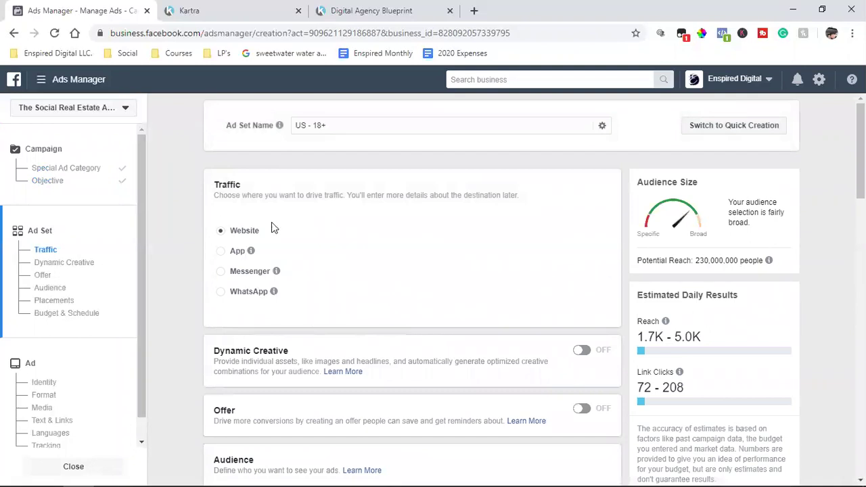
Step: Include the TSREA Webclass Viewers website audience in the ad set's custom audiences
scroll(215, 308, down, 1)
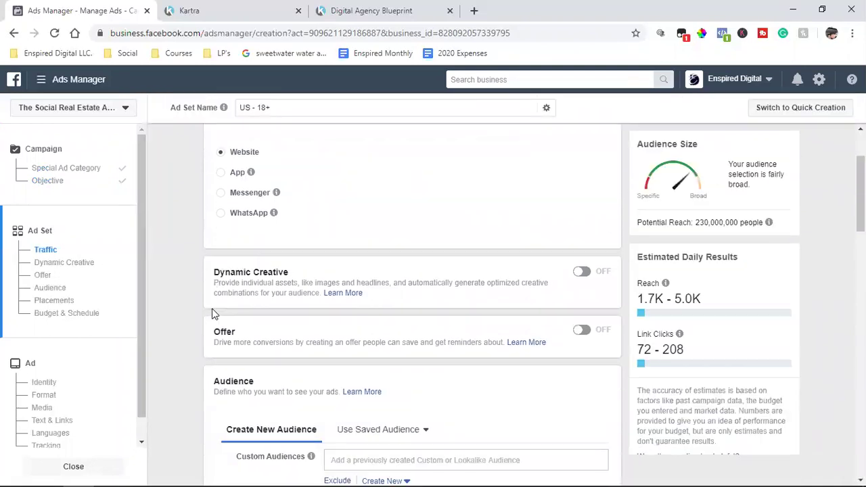
scroll(212, 313, down, 4)
scroll(212, 313, down, 3)
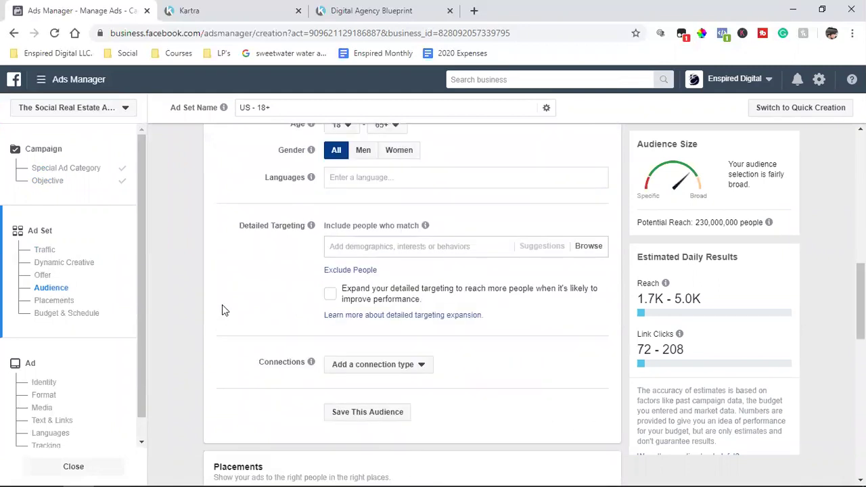
scroll(256, 337, up, 5)
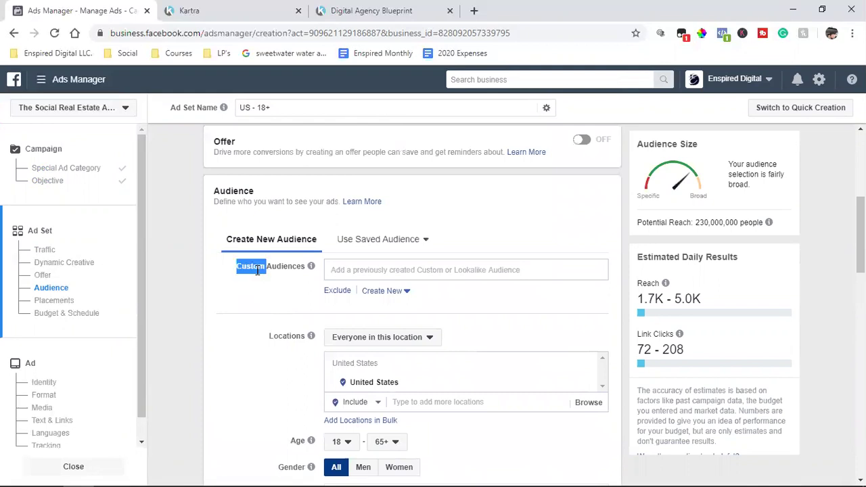
triple_click(257, 268)
click(265, 306)
click(501, 270)
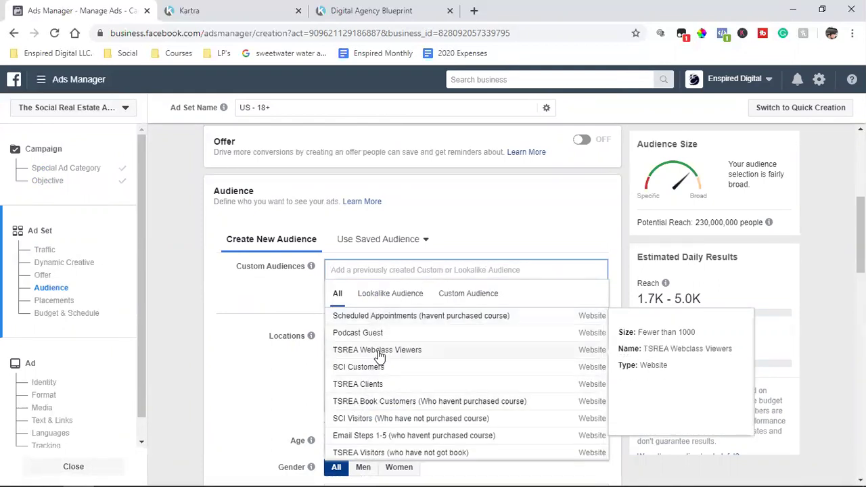
click(377, 350)
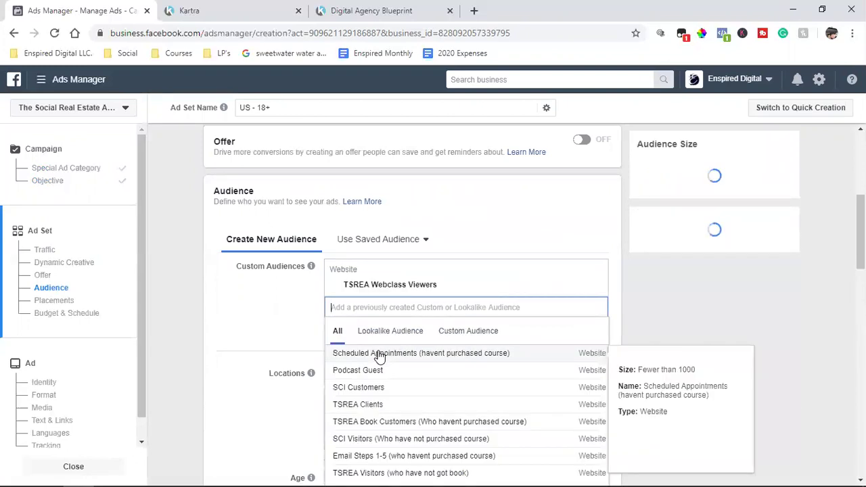
click(292, 325)
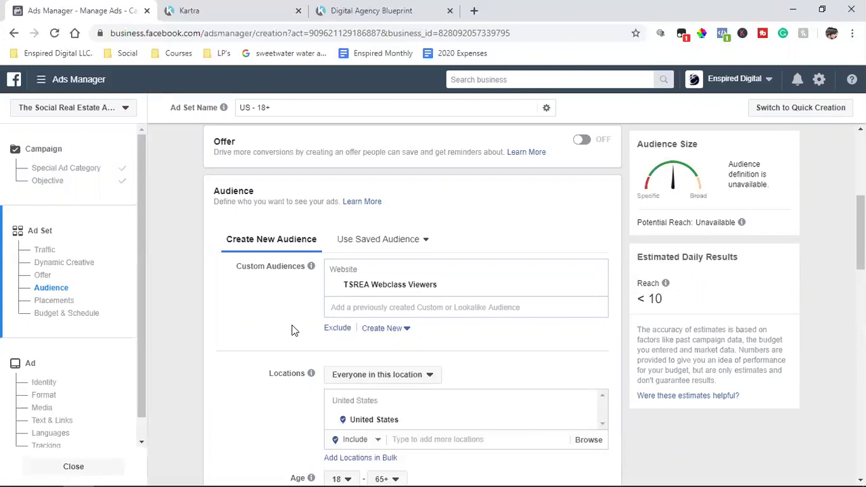
Step: Exclude the TSREA Clients website audience from the ad set's targeting
click(330, 329)
click(391, 364)
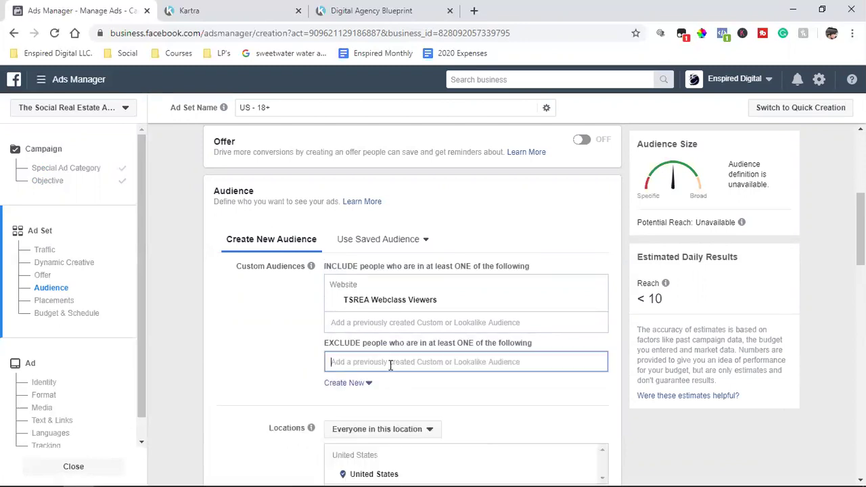
scroll(318, 410, down, 1)
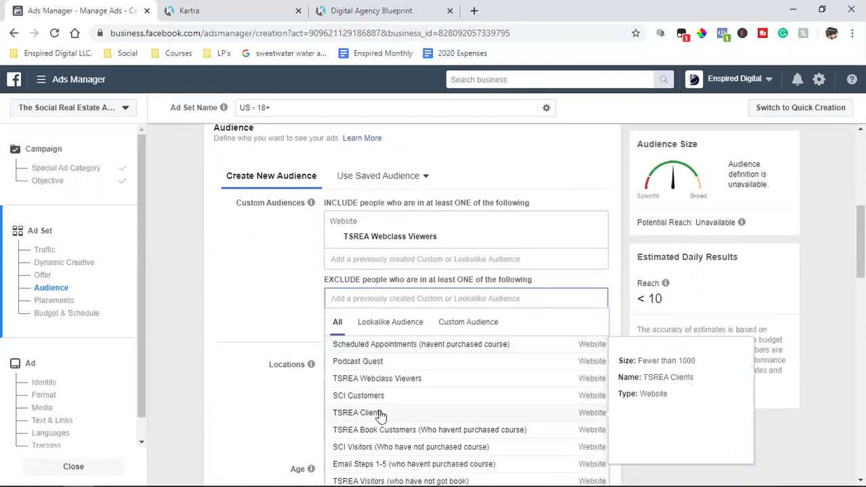
key(Return)
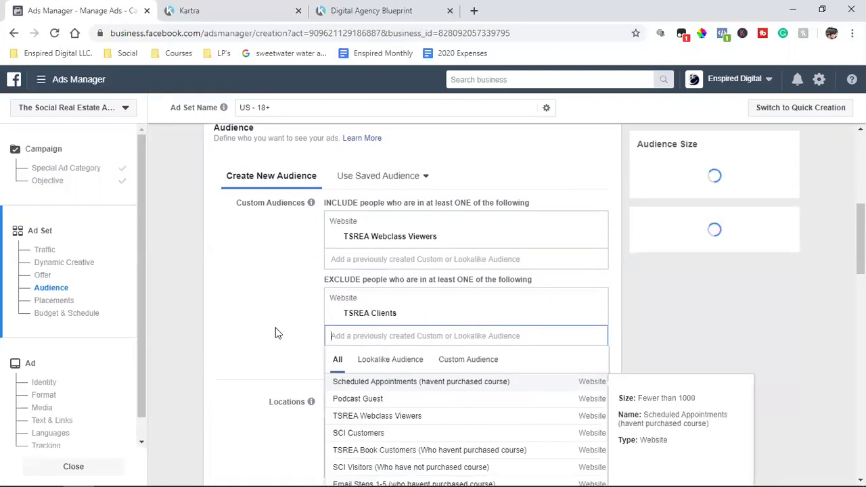
click(276, 330)
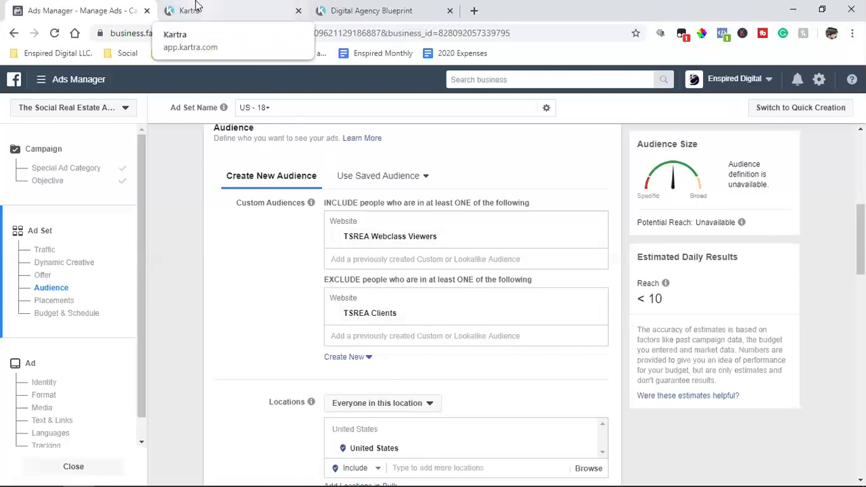
Step: Leave the unsaved campaign for the Audiences page and switch to The Social Real Estate Agent ad account
click(41, 80)
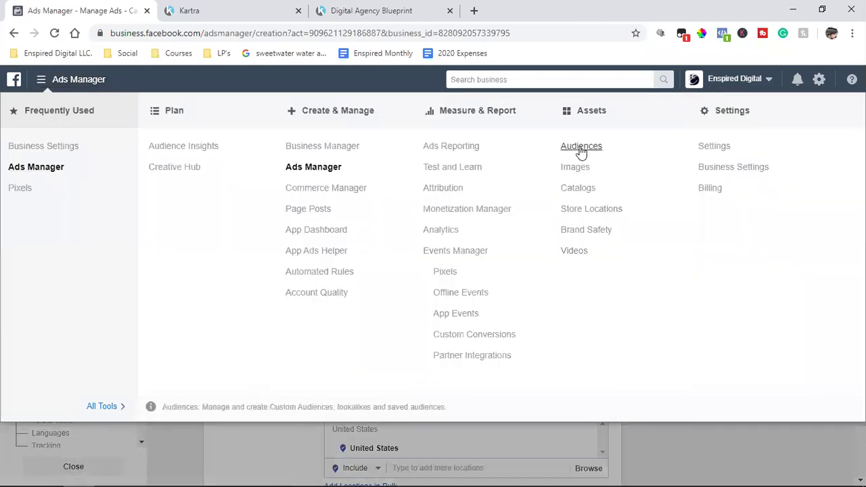
click(580, 148)
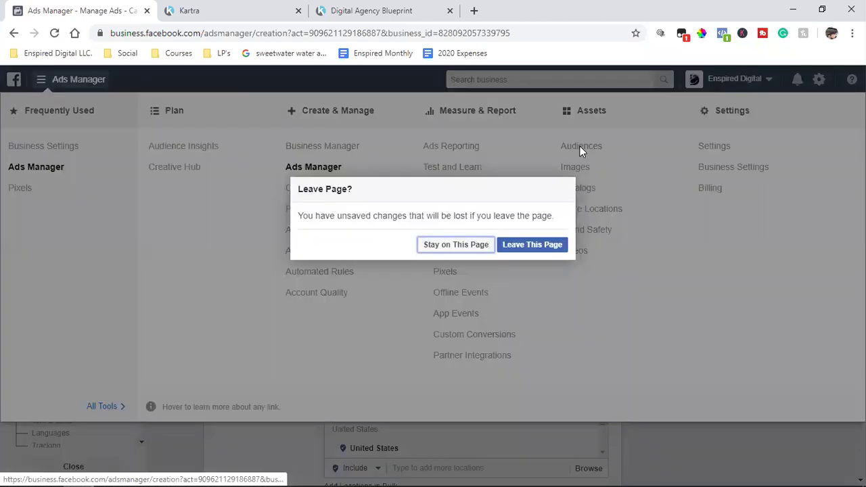
click(532, 245)
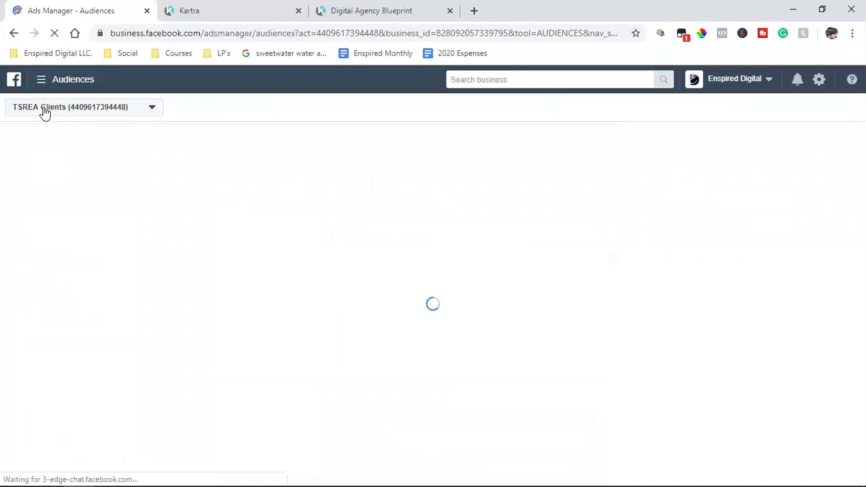
click(43, 110)
click(74, 422)
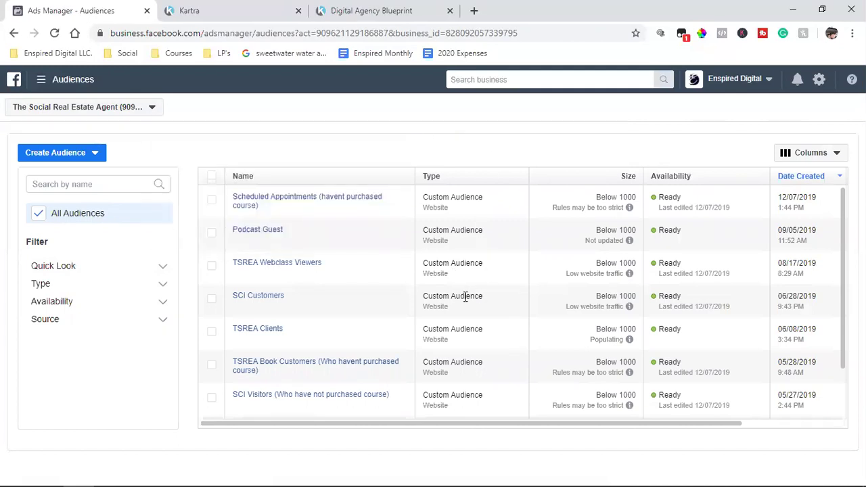
Step: Review the ad account's list of custom audiences and switch back to the Kartra pages
scroll(433, 313, down, 2)
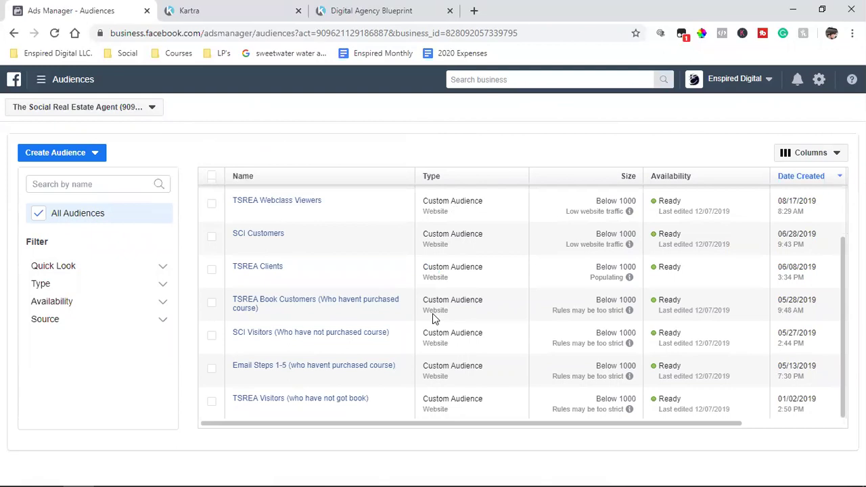
scroll(432, 313, up, 2)
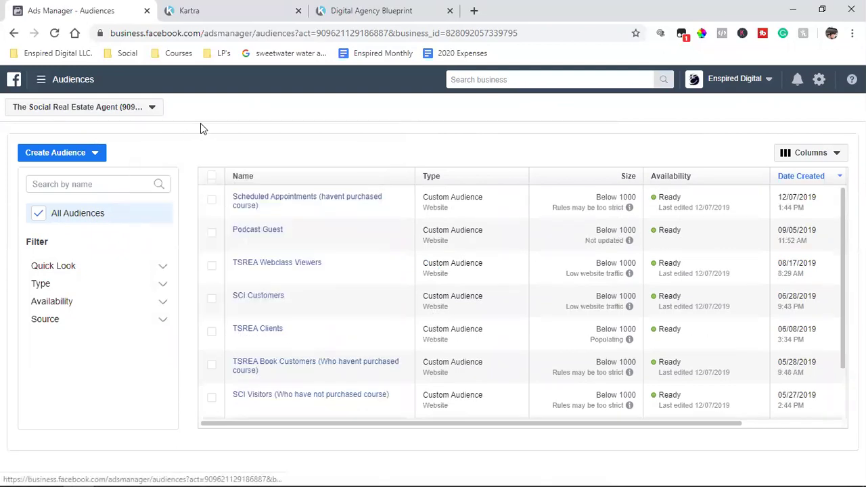
click(186, 10)
scroll(304, 262, up, 2)
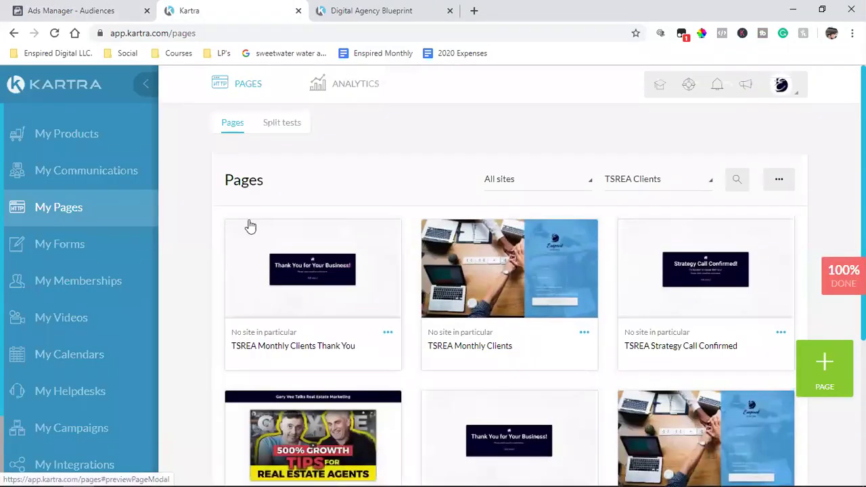